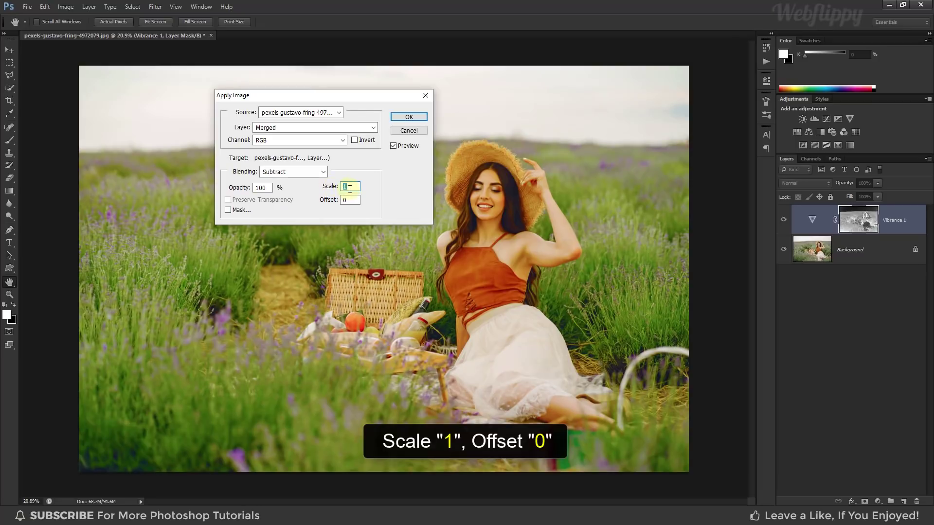
Apply the merged RGB image to the Vibrance mask with Subtract blending, scale 1 and offset 0, and compare before and after
{"action": "key", "text": "Tab"}
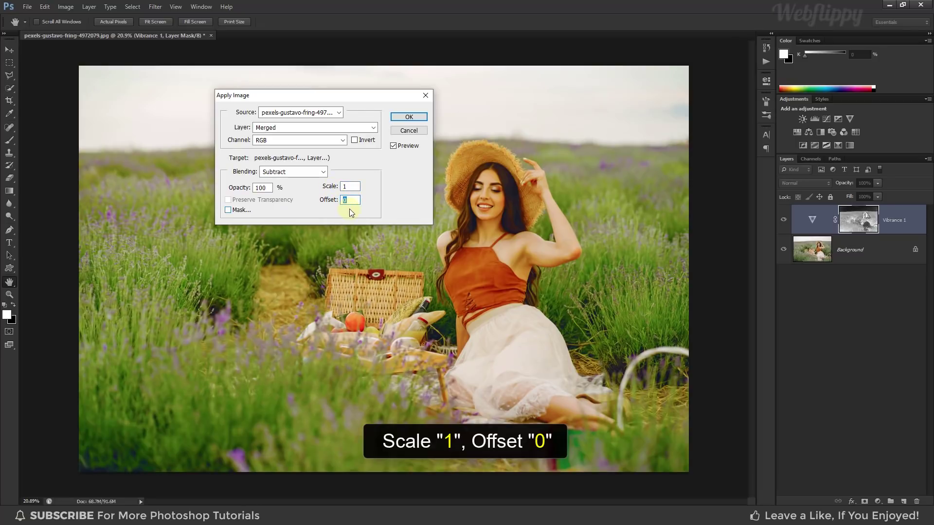
{"action": "left_click", "coordinate": [407, 119]}
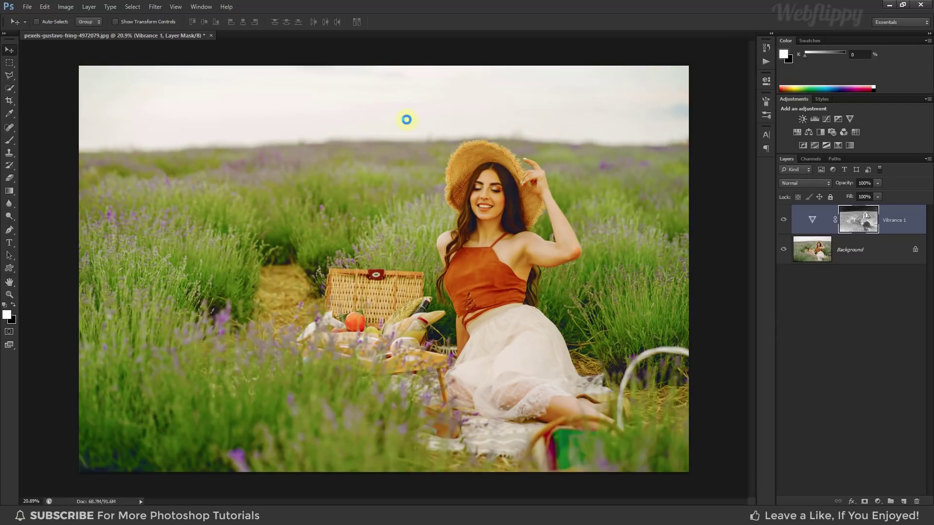
{"action": "left_click", "coordinate": [781, 219]}
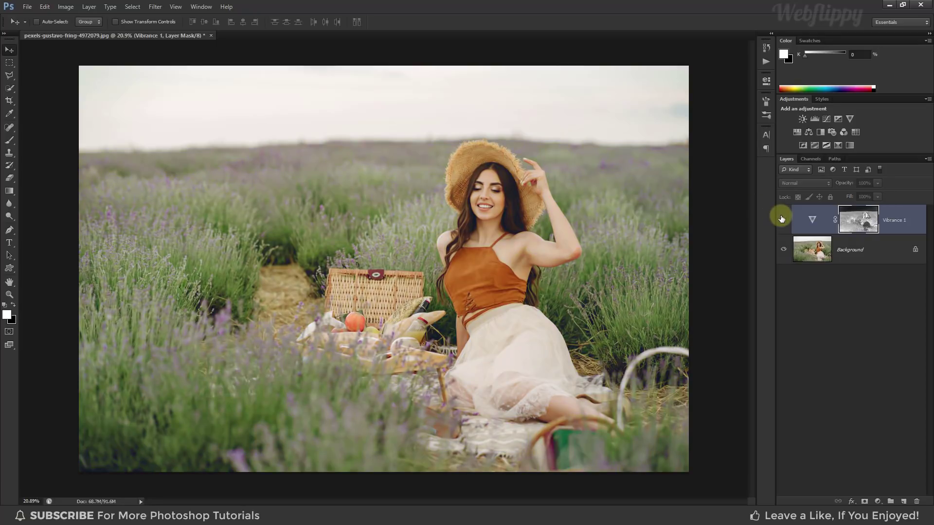
{"action": "left_click", "coordinate": [782, 219]}
{"action": "left_click", "coordinate": [782, 219]}
Adjust the saturation of the Vibrance adjustment layer and compare the photo with the layer hidden and shown
{"action": "double_click", "coordinate": [812, 220]}
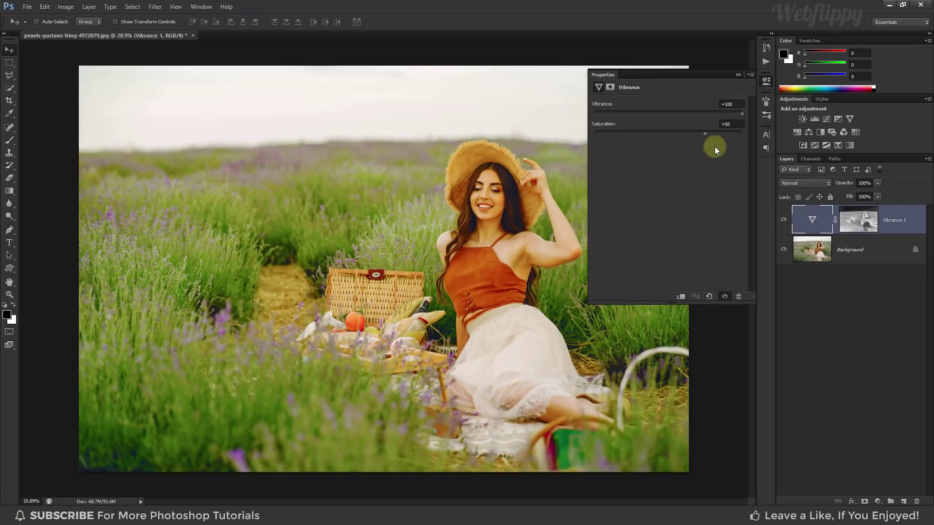
{"action": "mouse_move", "coordinate": [704, 134]}
{"action": "left_mouse_down"}
{"action": "mouse_move", "coordinate": [670, 137]}
{"action": "mouse_move", "coordinate": [741, 135]}
{"action": "mouse_move", "coordinate": [691, 138]}
{"action": "left_mouse_up"}
{"action": "left_click", "coordinate": [738, 74]}
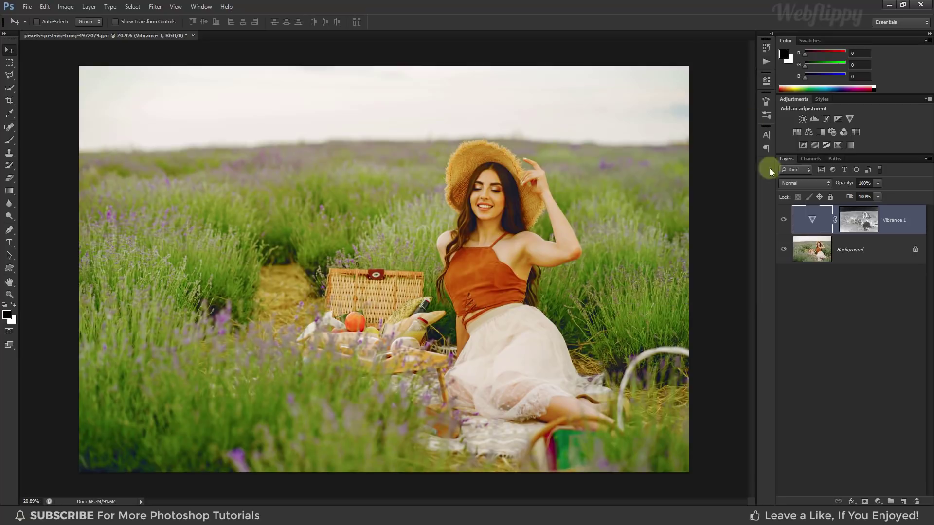
{"action": "left_click", "coordinate": [783, 219]}
{"action": "left_click", "coordinate": [783, 219]}
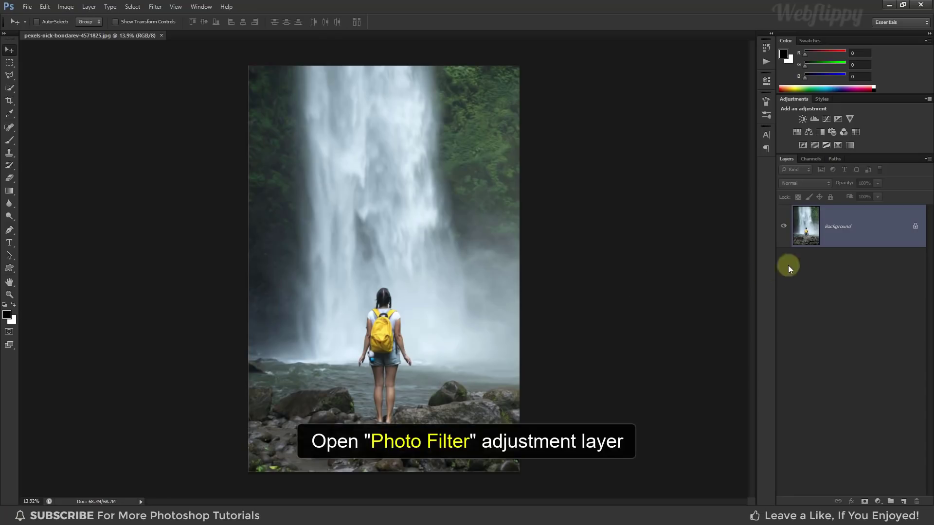
Add a Photo Filter adjustment layer to the waterfall photo with a custom bright cyan colour and 100% density
{"action": "left_click", "coordinate": [876, 501]}
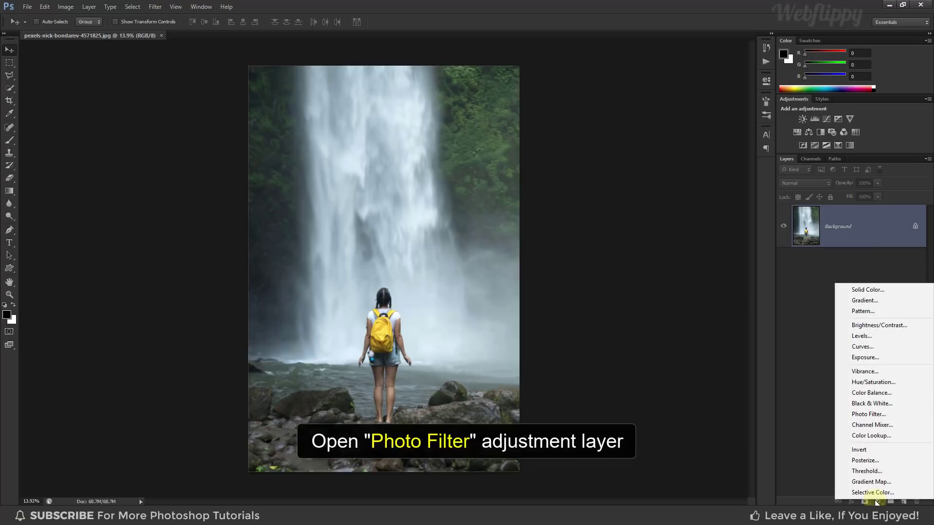
{"action": "left_click", "coordinate": [882, 414]}
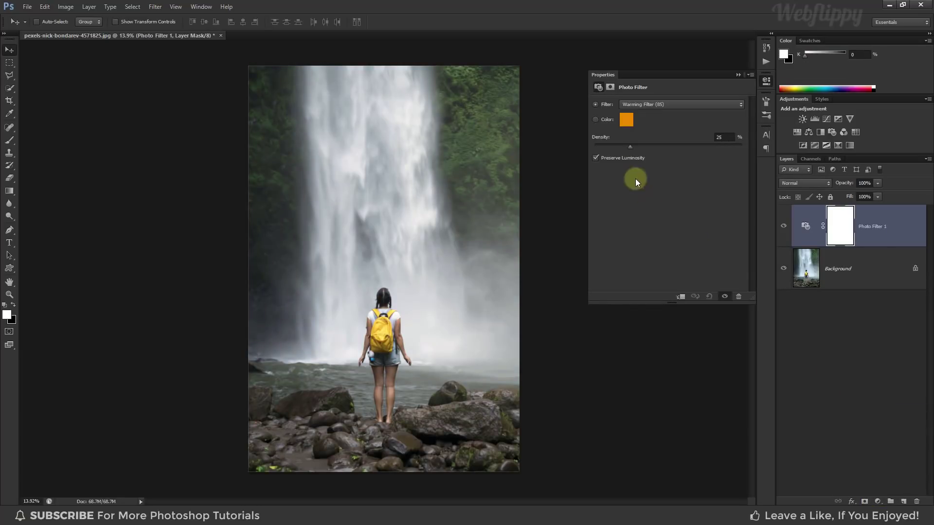
{"action": "left_click", "coordinate": [594, 119]}
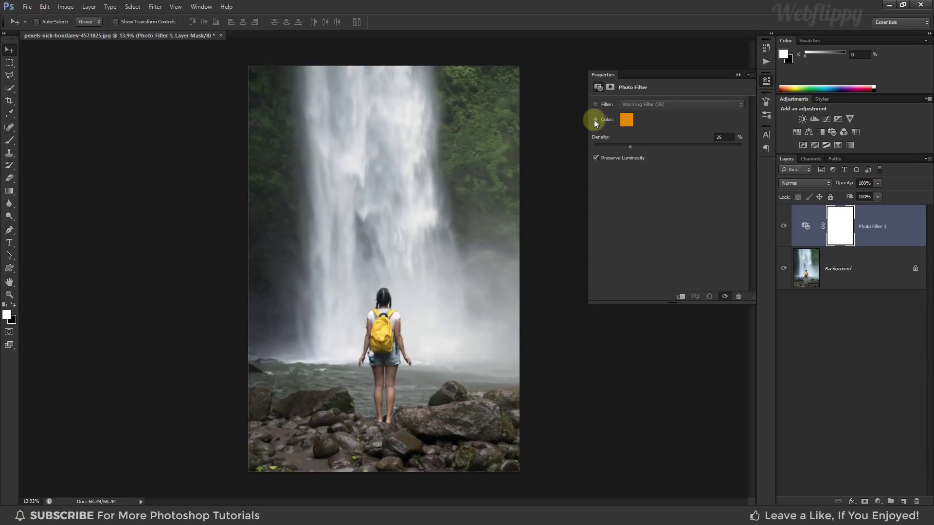
{"action": "left_click", "coordinate": [627, 121]}
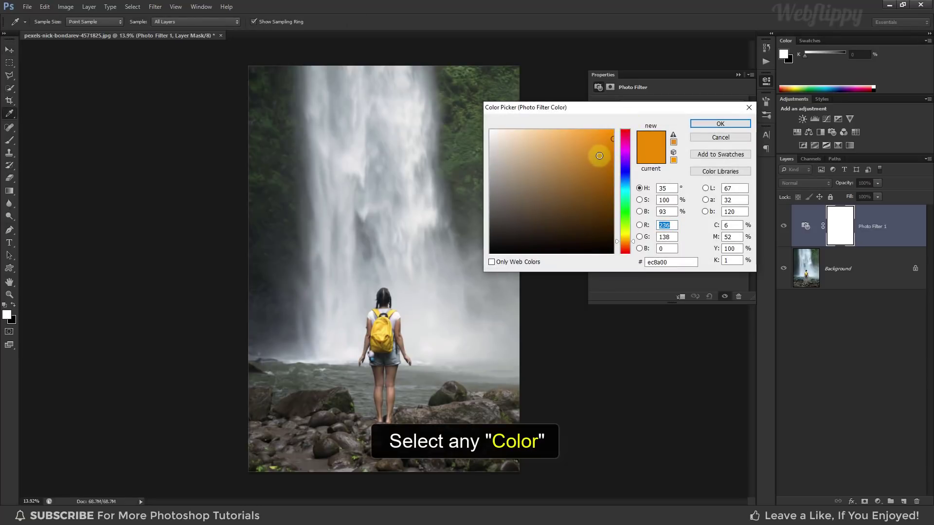
{"action": "left_click_drag", "start_coordinate": [599, 156], "coordinate": [626, 192]}
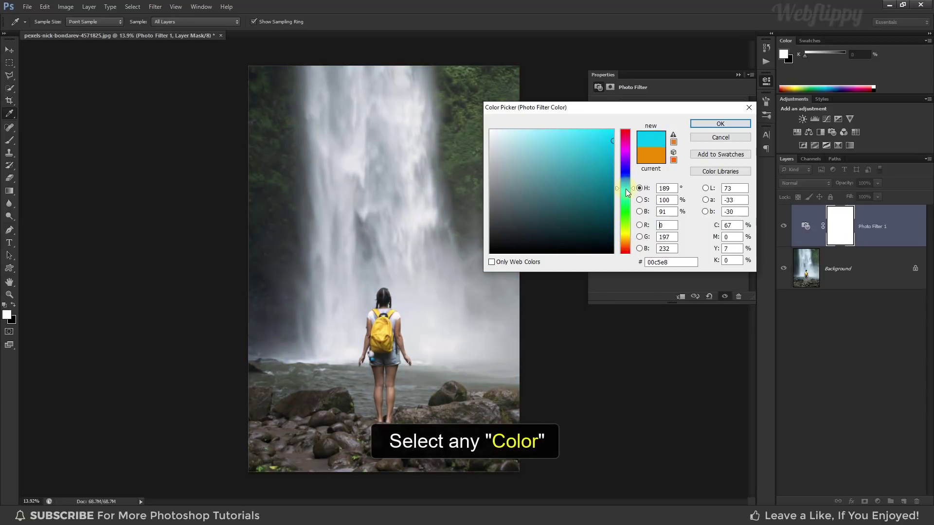
{"action": "left_click", "coordinate": [706, 124]}
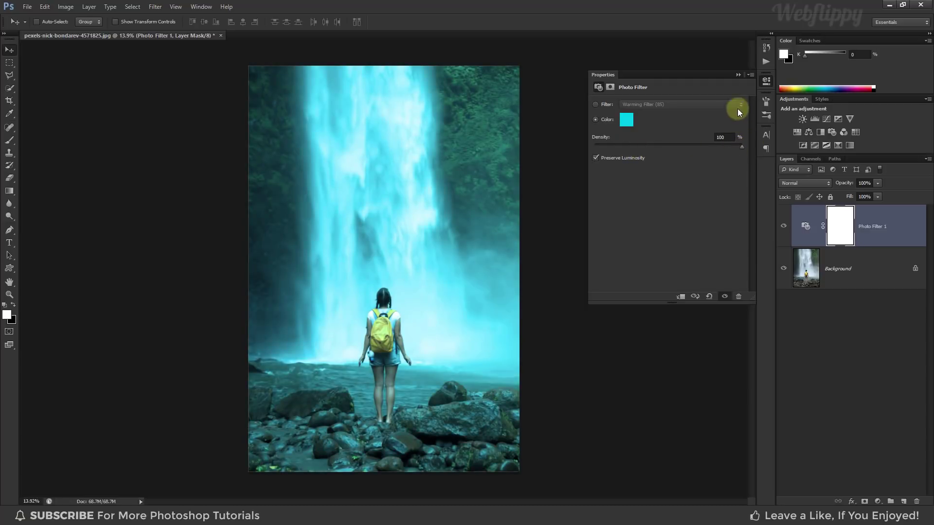
{"action": "left_click", "coordinate": [737, 76]}
Apply the merged RGB image to the Photo Filter layer's mask with Multiply blending at 100% opacity
{"action": "left_click", "coordinate": [839, 226]}
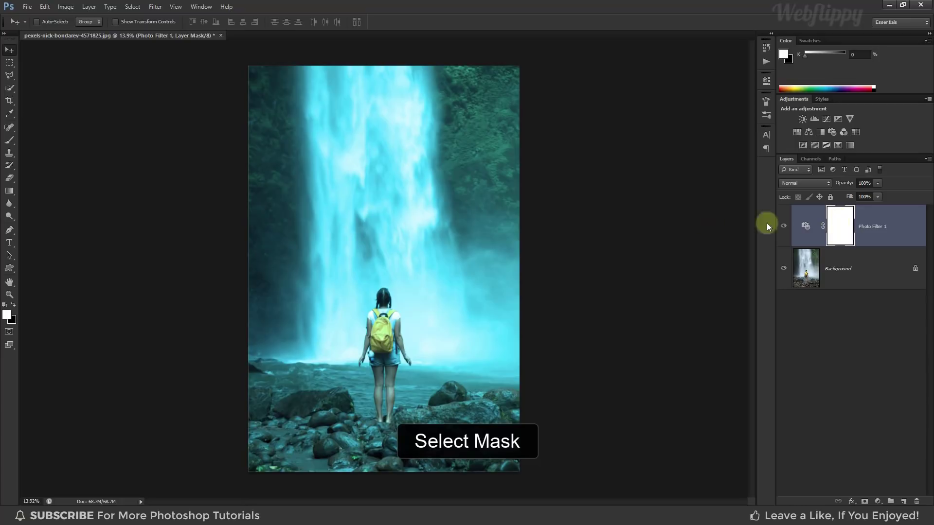
{"action": "left_click", "coordinate": [74, 7]}
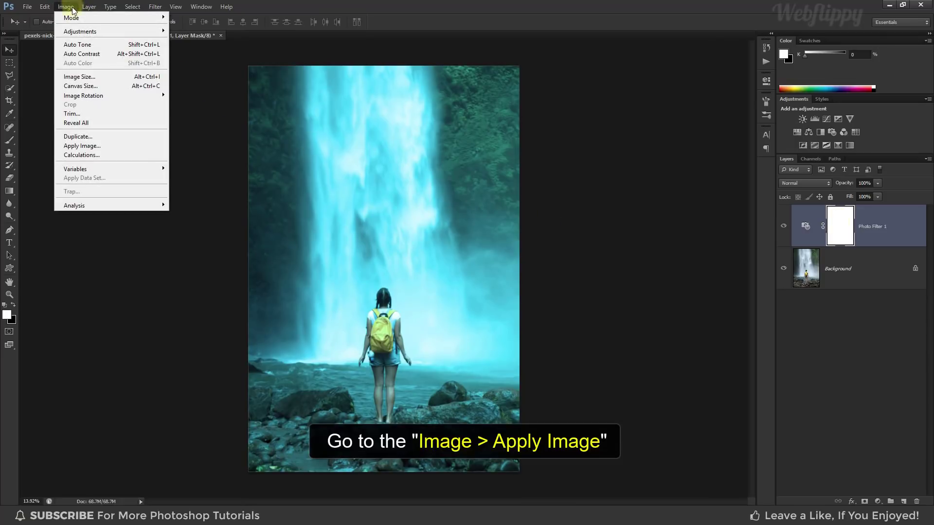
{"action": "left_click", "coordinate": [111, 146]}
{"action": "left_click_drag", "start_coordinate": [315, 100], "coordinate": [538, 145]}
{"action": "left_click", "coordinate": [541, 213]}
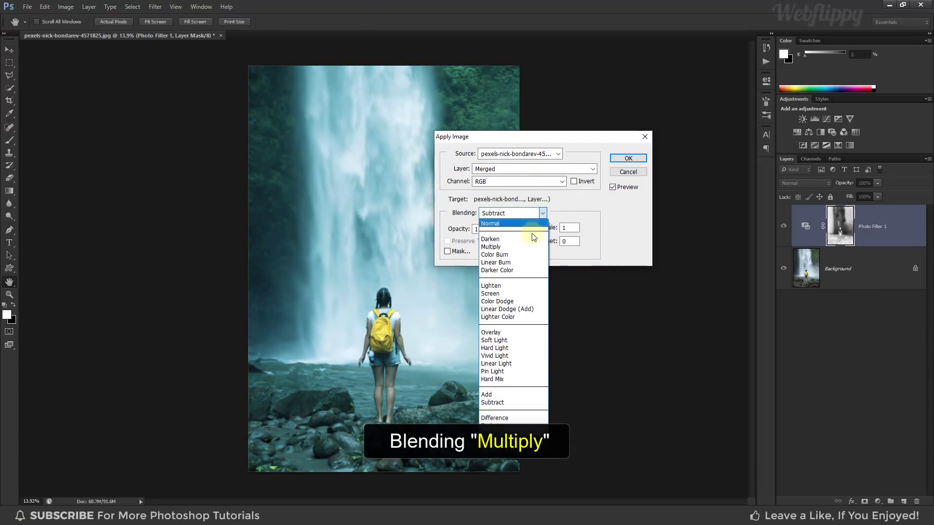
{"action": "left_click", "coordinate": [527, 246]}
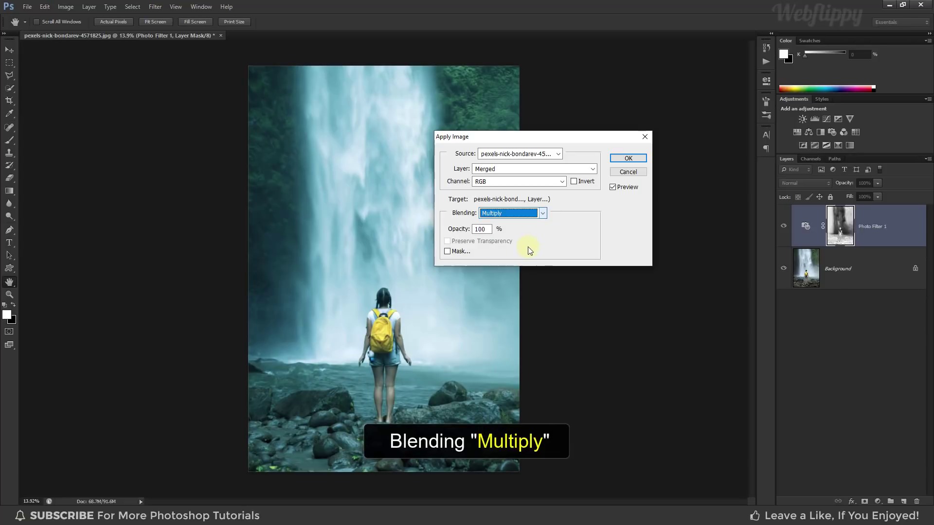
{"action": "left_click", "coordinate": [628, 158]}
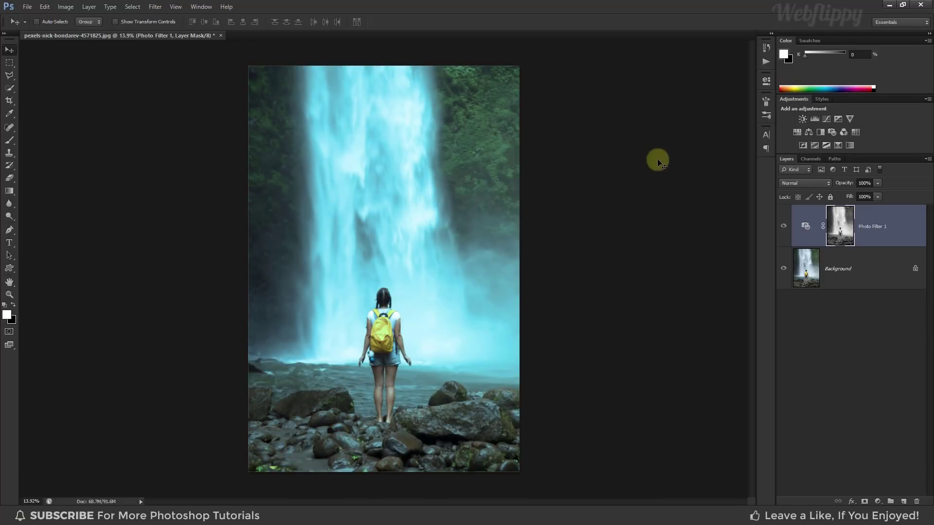
Set the Photo Filter layer's blending mode to Overlay and compare the photo with the layer hidden and shown
{"action": "left_click", "coordinate": [807, 182]}
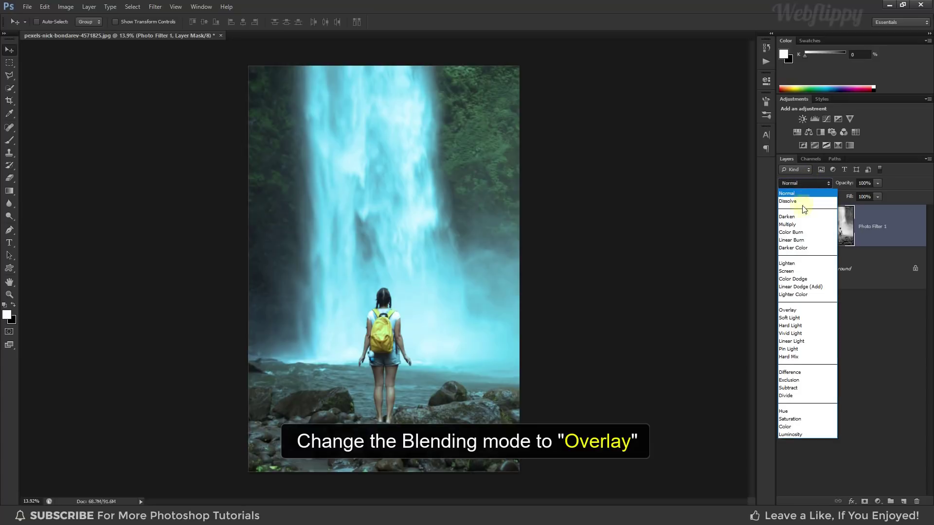
{"action": "left_click", "coordinate": [798, 311]}
{"action": "left_click", "coordinate": [784, 228]}
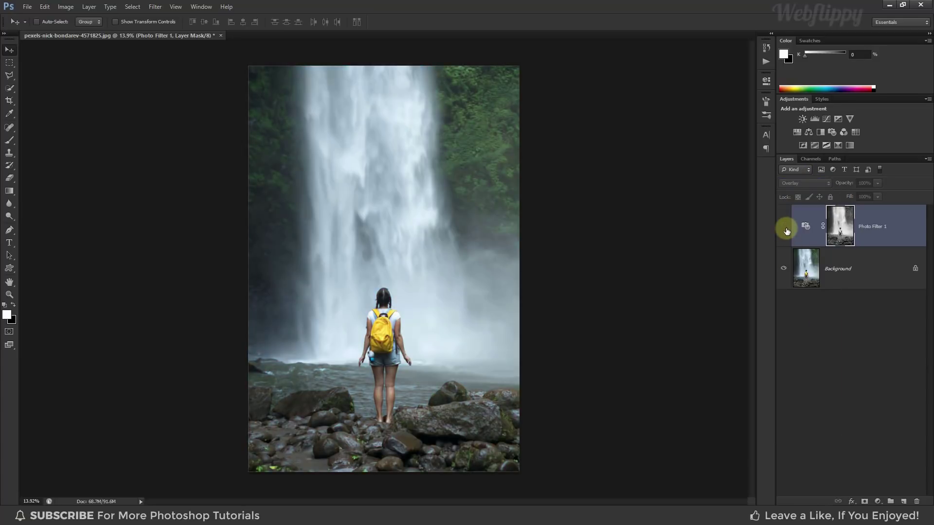
{"action": "left_click", "coordinate": [785, 227]}
{"action": "left_click", "coordinate": [784, 227]}
{"action": "left_click", "coordinate": [785, 227]}
Try out the Photo Filter layer's opacity, leave it at 100%, and compare the photo with and without the layer
{"action": "left_click", "coordinate": [877, 183]}
{"action": "mouse_move", "coordinate": [877, 193]}
{"action": "left_mouse_down"}
{"action": "mouse_move", "coordinate": [860, 196]}
{"action": "mouse_move", "coordinate": [878, 193]}
{"action": "left_mouse_up"}
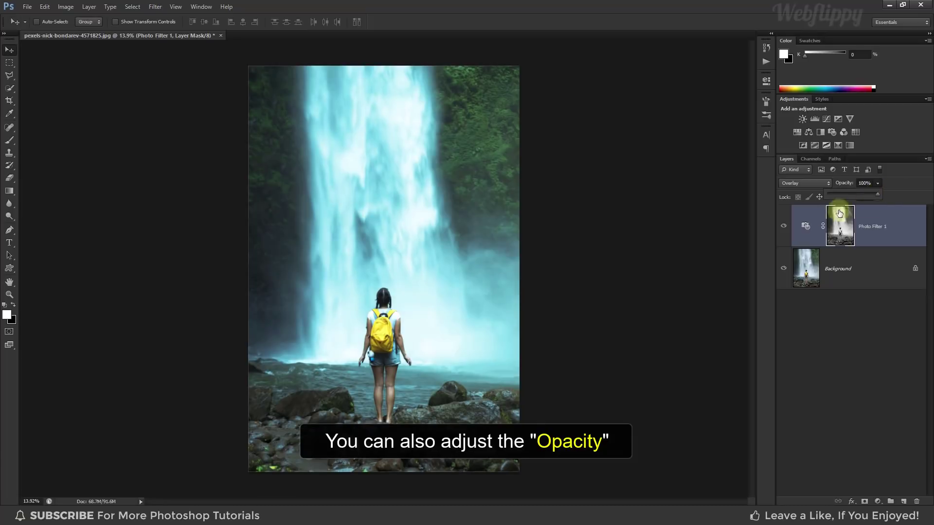
{"action": "left_click", "coordinate": [783, 228]}
{"action": "left_click", "coordinate": [779, 228]}
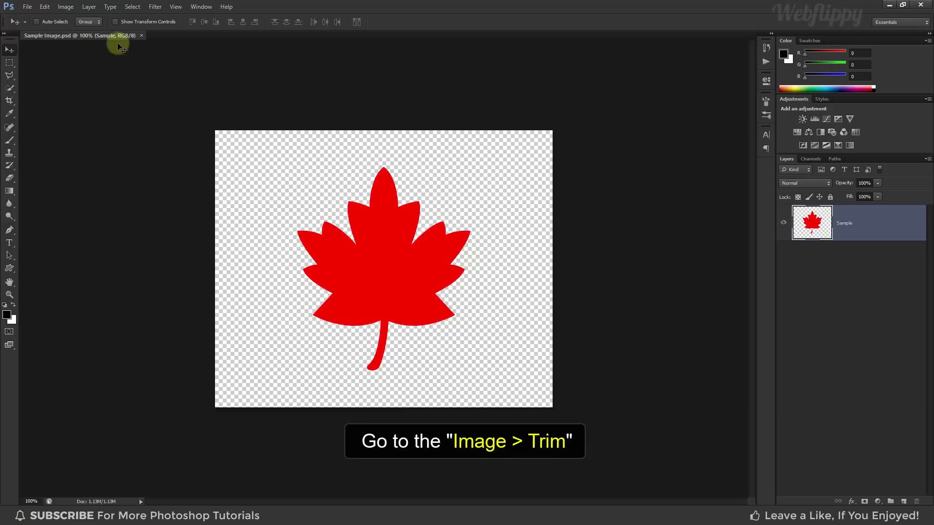
Trim the transparent pixels around the red maple leaf from the top, bottom, left and right sides
{"action": "left_click", "coordinate": [67, 7]}
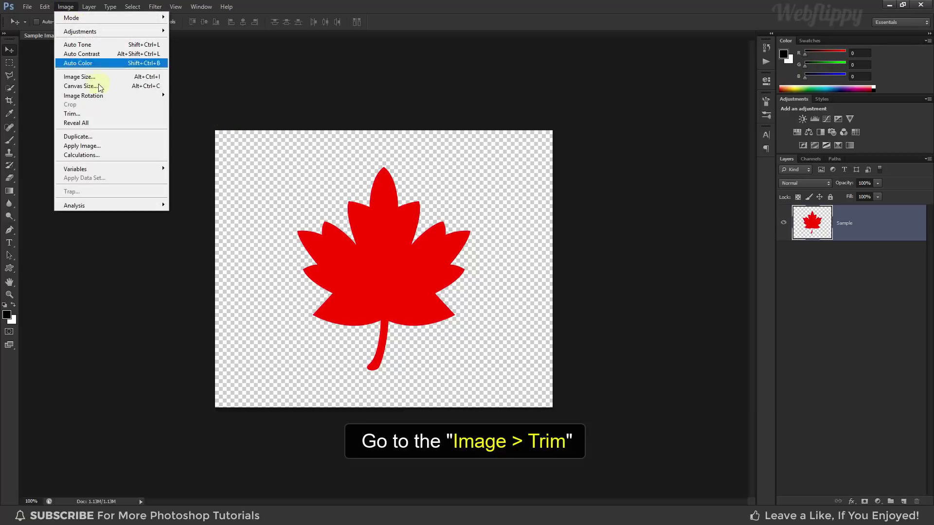
{"action": "left_click", "coordinate": [102, 112]}
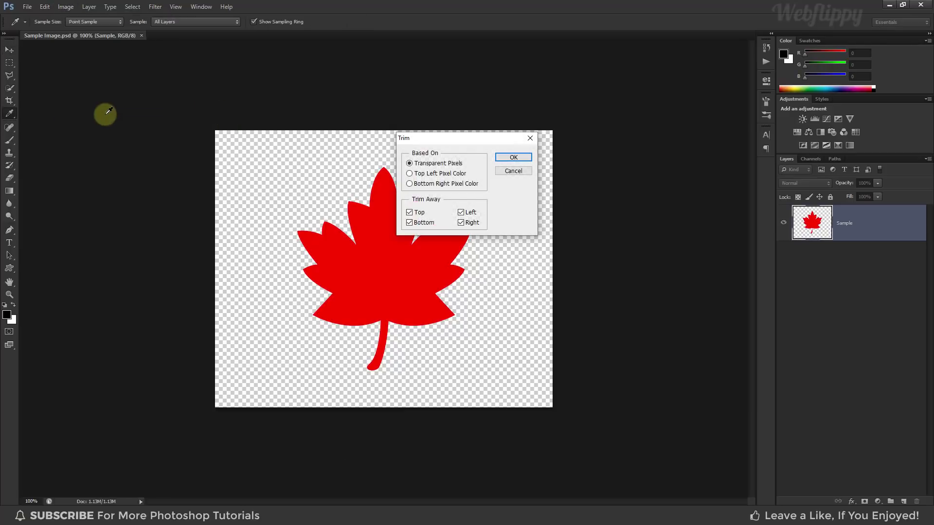
{"action": "left_click_drag", "start_coordinate": [458, 145], "coordinate": [495, 146]}
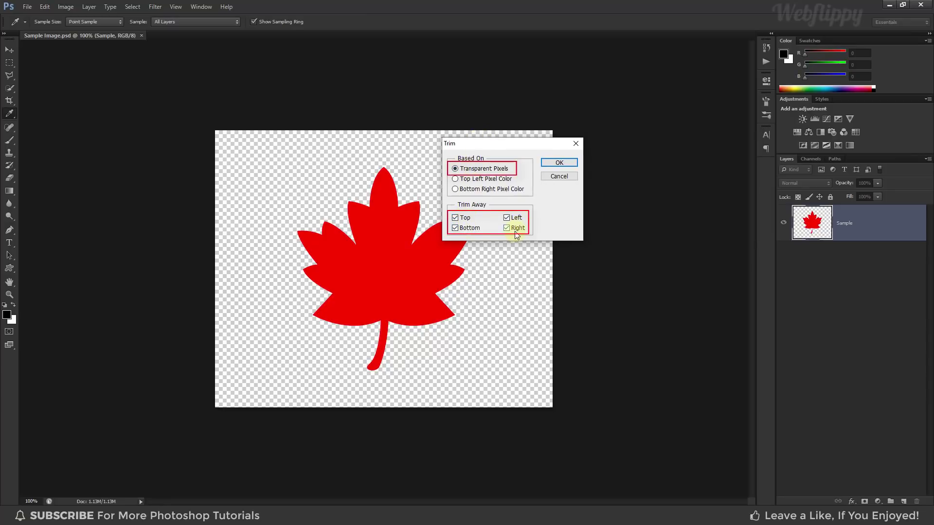
{"action": "left_click", "coordinate": [563, 161]}
{"action": "key", "text": "v"}
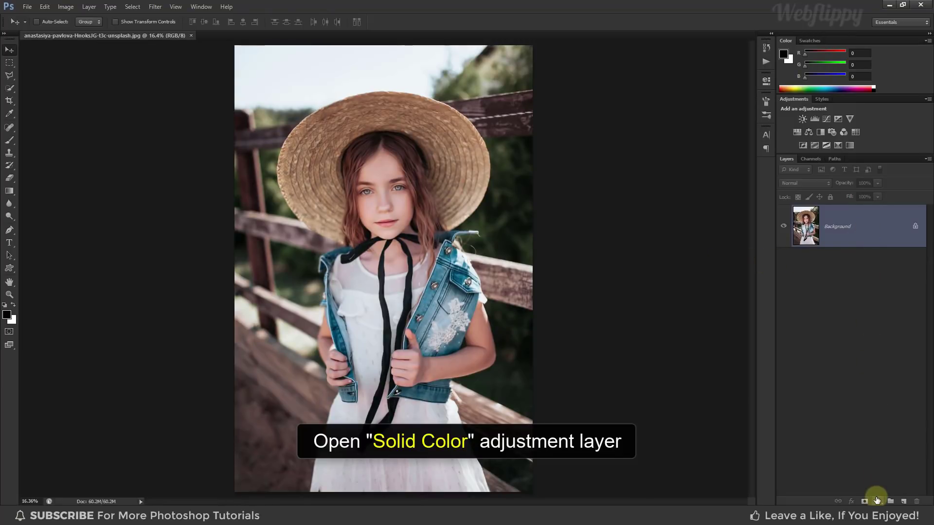
Add a Solid Color fill layer with the colour #2d2d2d above the portrait photo
{"action": "left_click", "coordinate": [877, 501]}
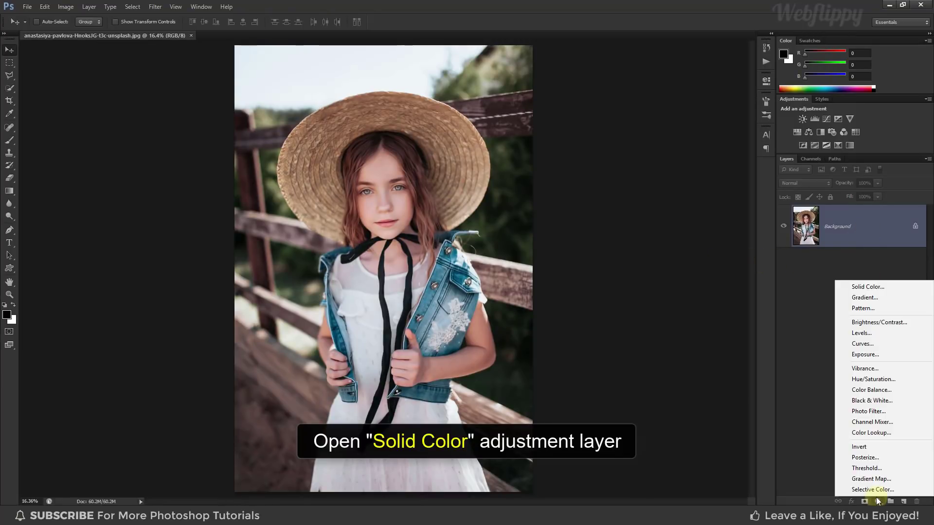
{"action": "left_click", "coordinate": [886, 286]}
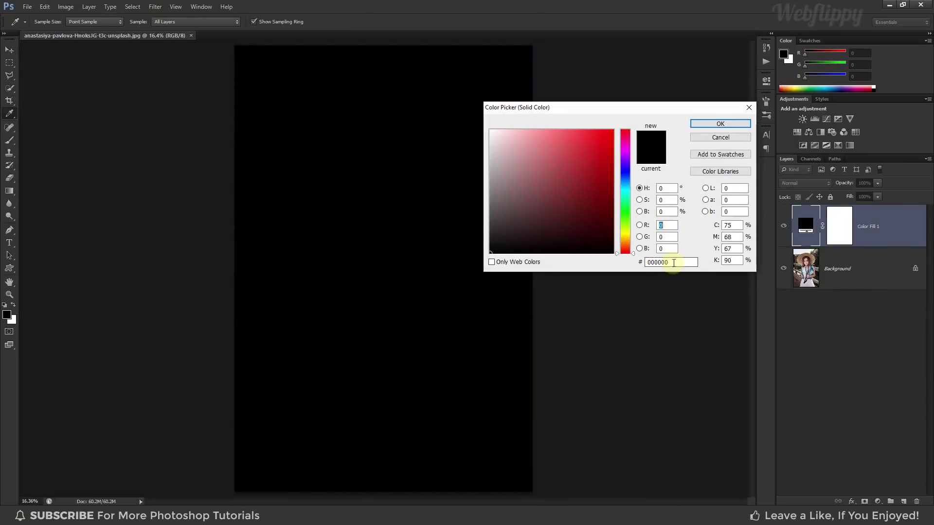
{"action": "left_click", "coordinate": [669, 262]}
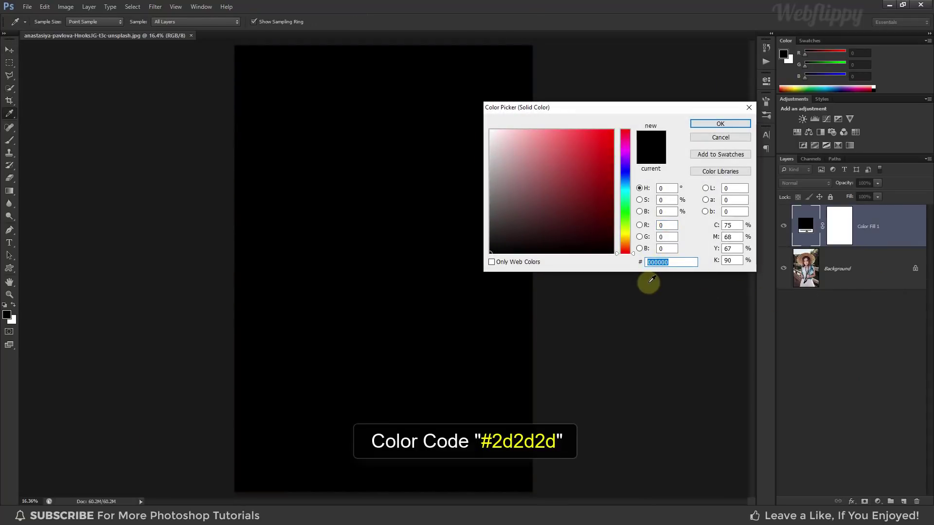
{"action": "type", "text": "2d2d2"}
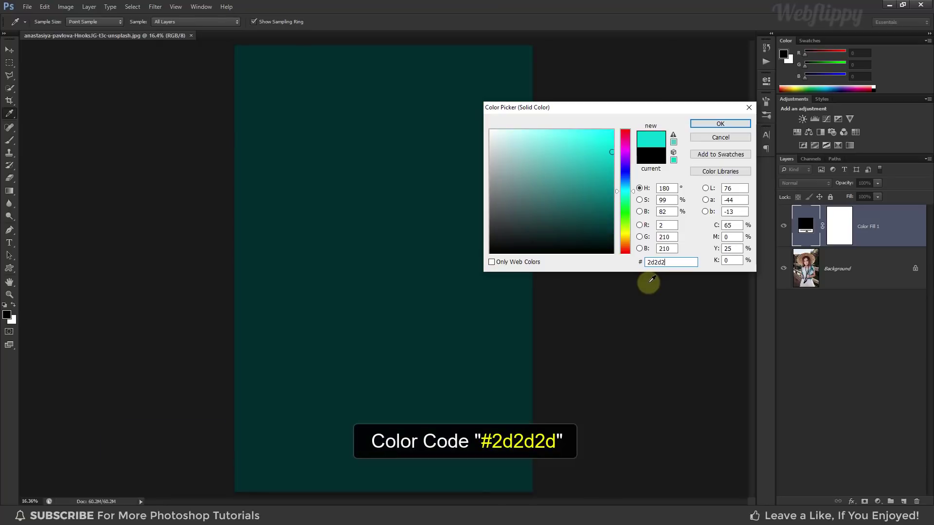
{"action": "type", "text": "d"}
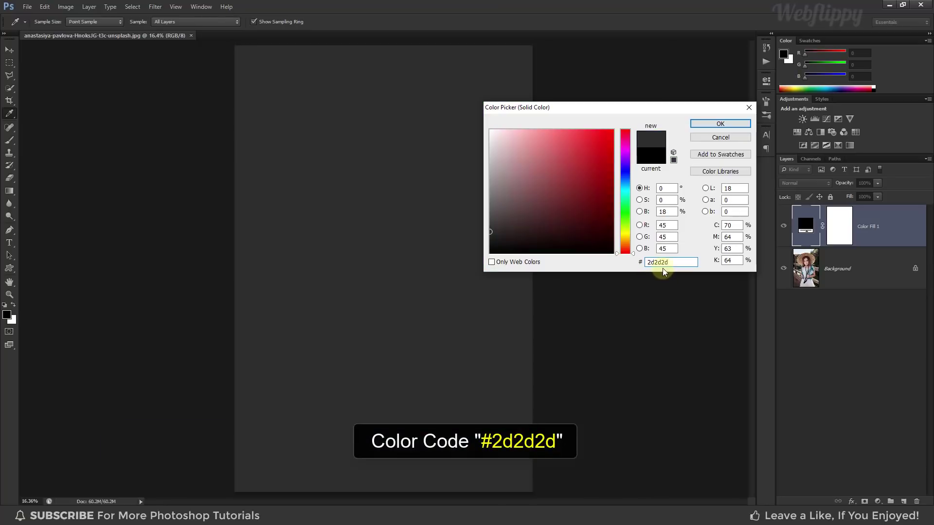
{"action": "left_click", "coordinate": [717, 124]}
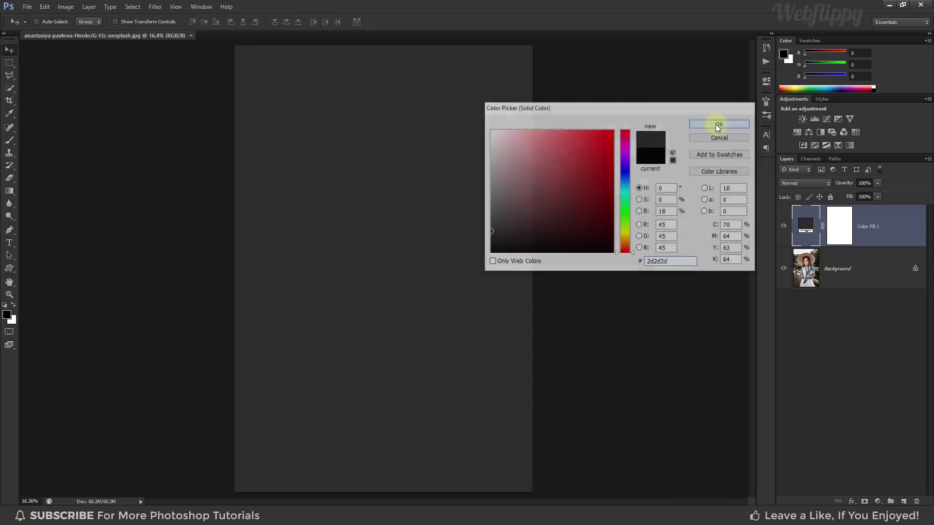
Split the fill layer's Underlying Layer highlights to 0 / 255 in its blending options, and hide the layer to compare
{"action": "right_click", "coordinate": [900, 230]}
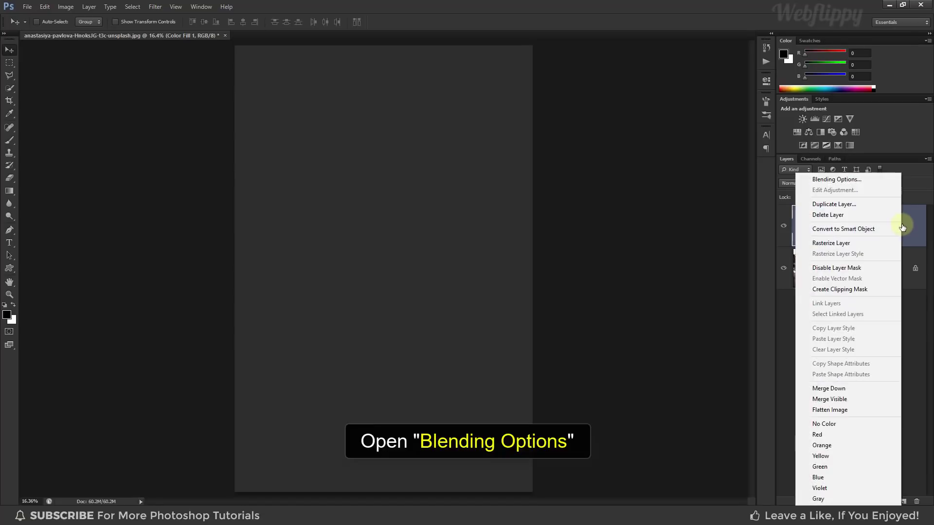
{"action": "left_click", "coordinate": [862, 180]}
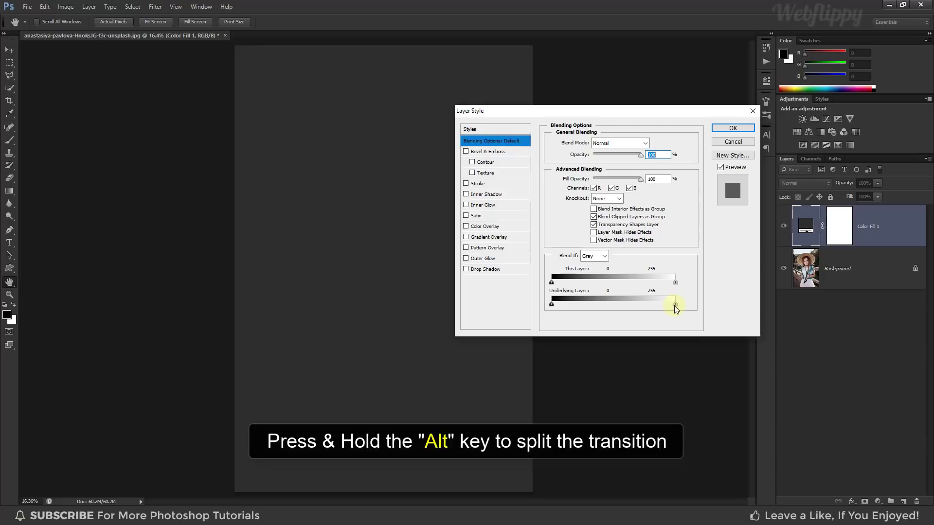
{"action": "left_click_drag", "start_coordinate": [675, 304], "coordinate": [531, 310]}
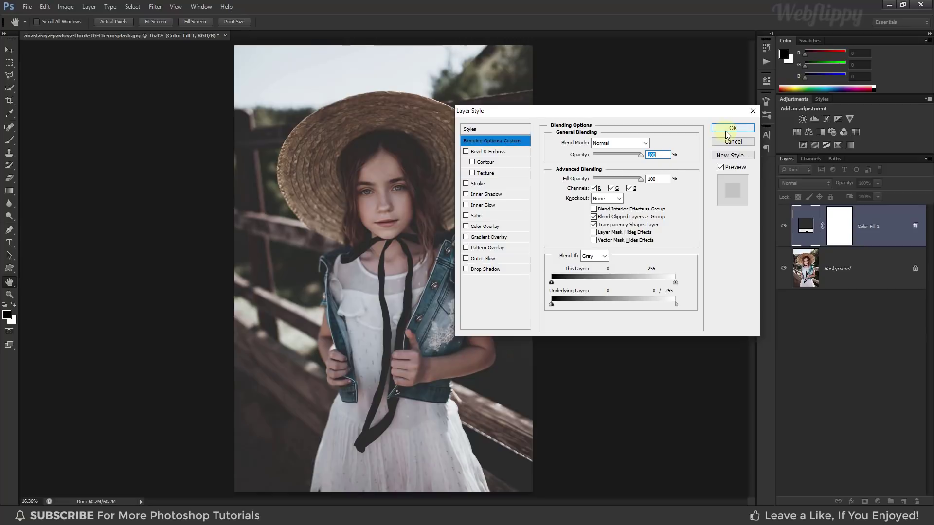
{"action": "left_click", "coordinate": [732, 128]}
{"action": "left_click", "coordinate": [782, 230]}
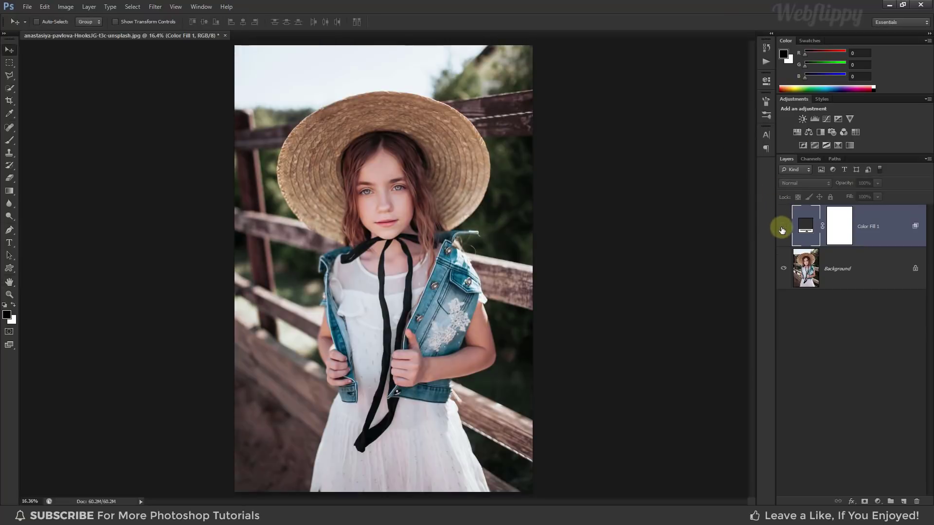
Try out the Color Fill layer's opacity, leave it at 100%, and compare the portrait with and without the layer
{"action": "left_click", "coordinate": [782, 230]}
{"action": "left_click", "coordinate": [782, 230]}
{"action": "left_click", "coordinate": [782, 230]}
{"action": "left_click", "coordinate": [877, 182]}
{"action": "mouse_move", "coordinate": [874, 194]}
{"action": "left_mouse_down"}
{"action": "mouse_move", "coordinate": [849, 195]}
{"action": "mouse_move", "coordinate": [892, 193]}
{"action": "left_mouse_up"}
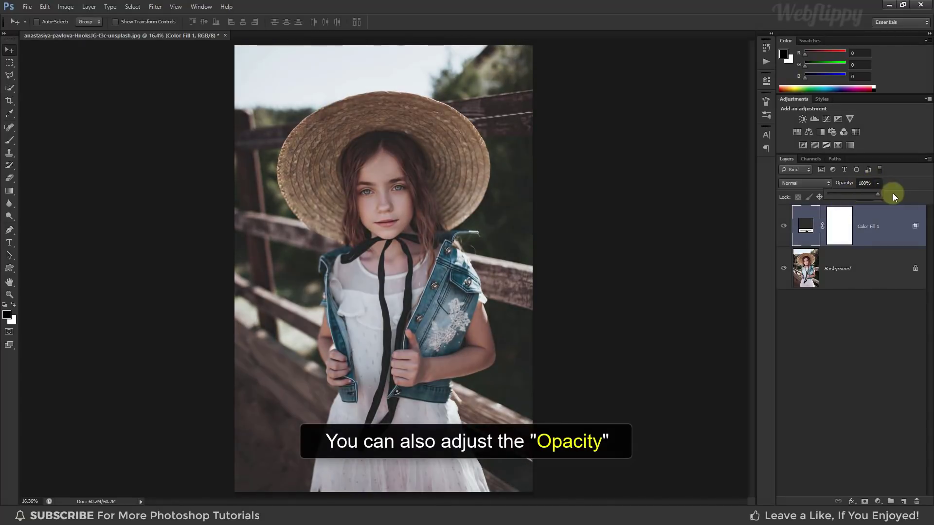
{"action": "left_click", "coordinate": [785, 226]}
{"action": "left_click", "coordinate": [785, 226]}
{"action": "left_click", "coordinate": [785, 226]}
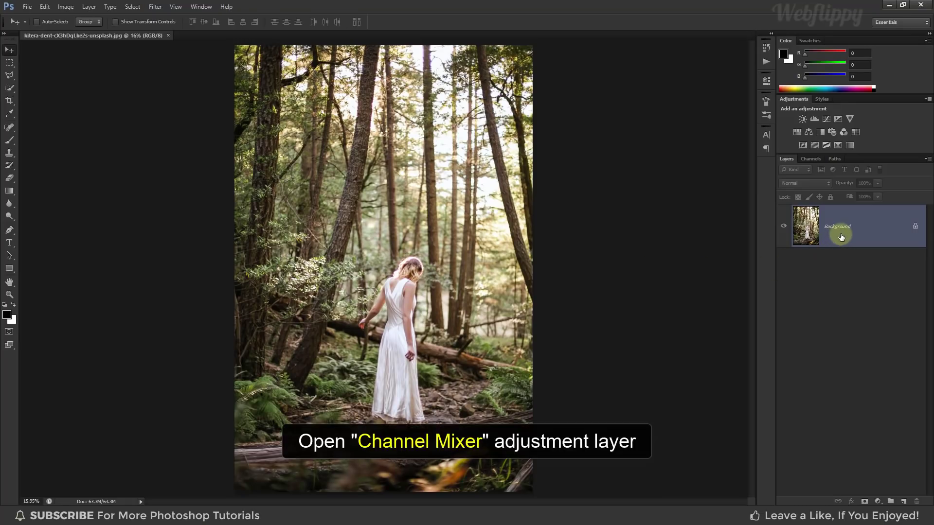
Add a Channel Mixer adjustment layer to the forest photo and set its Red output channel to Red 0%, Green +200%, Blue -100%
{"action": "left_click", "coordinate": [875, 502]}
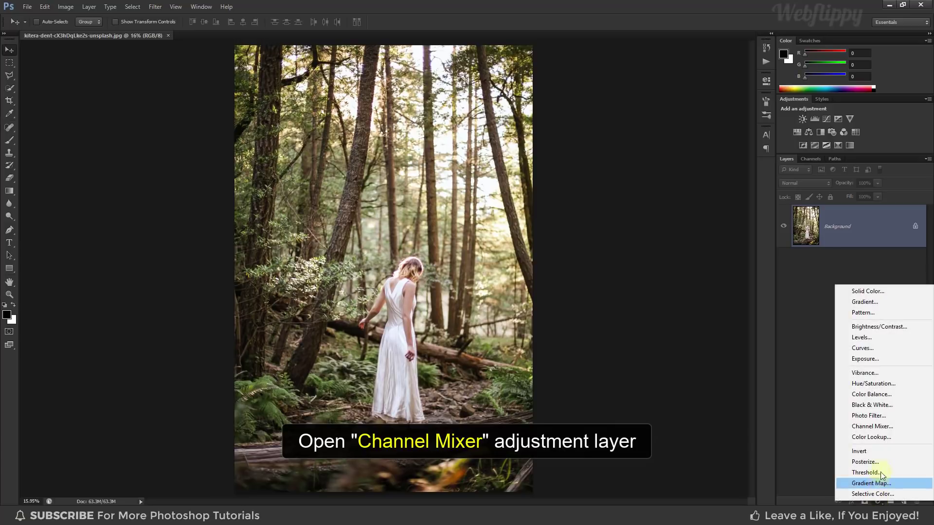
{"action": "left_click", "coordinate": [886, 429]}
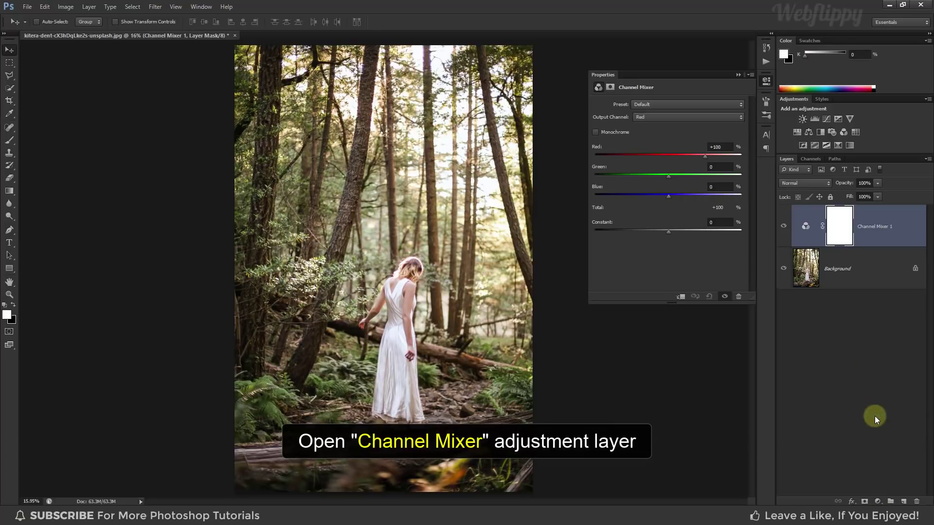
{"action": "left_click", "coordinate": [672, 116]}
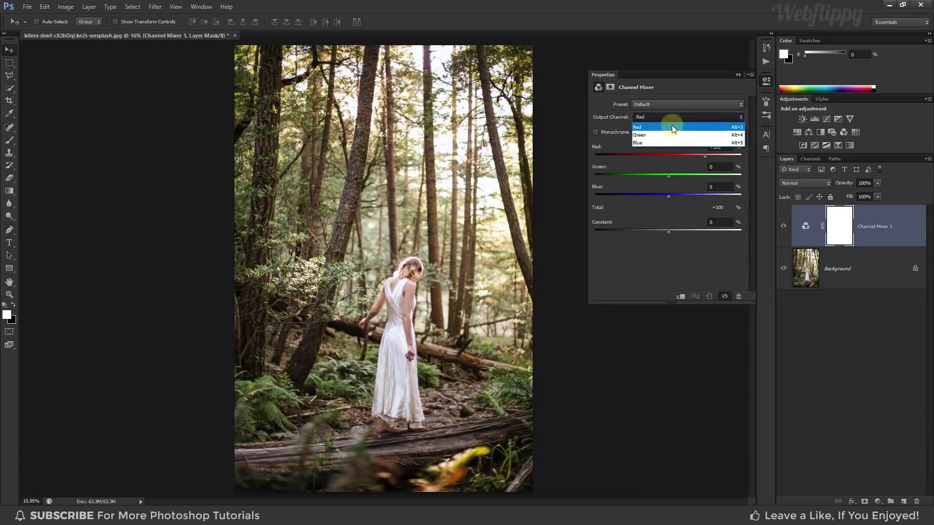
{"action": "left_click", "coordinate": [672, 126]}
{"action": "left_click", "coordinate": [719, 146]}
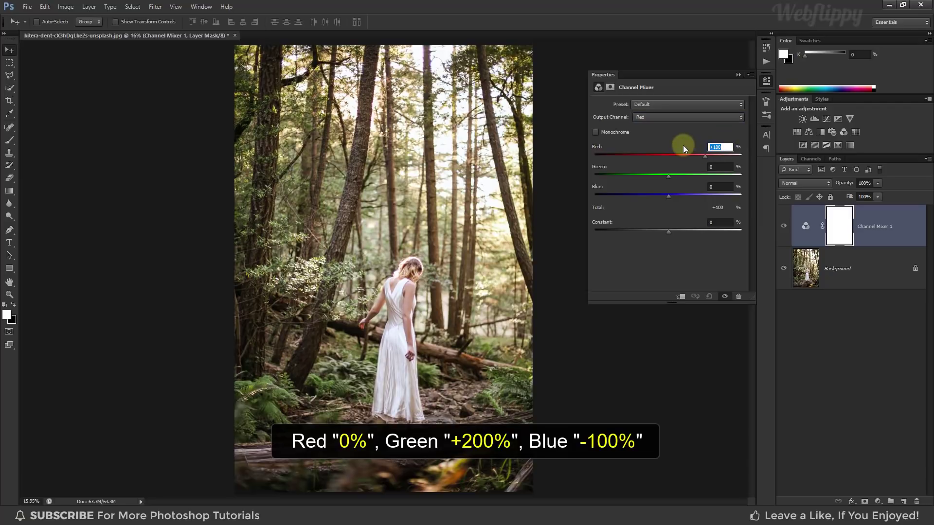
{"action": "type", "text": "0"}
{"action": "left_click_drag", "start_coordinate": [669, 177], "coordinate": [749, 176]}
{"action": "left_click", "coordinate": [719, 189]}
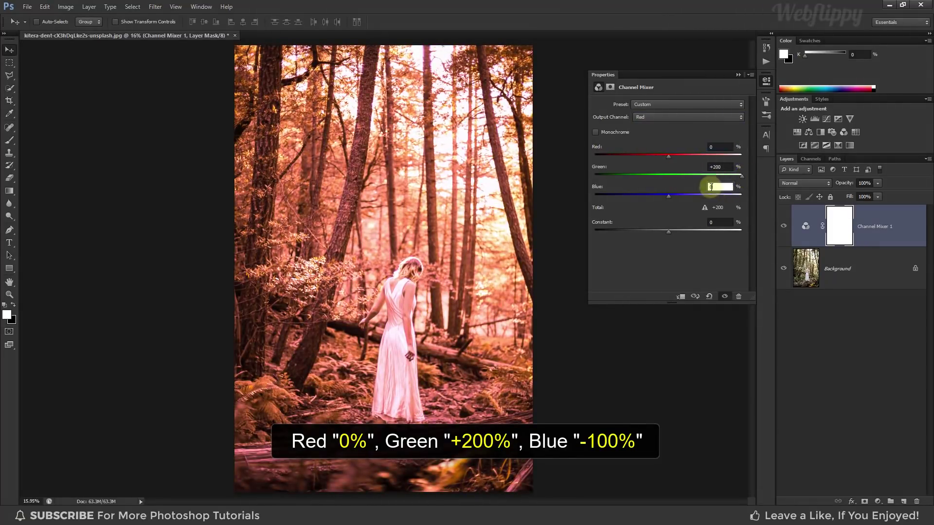
{"action": "type", "text": "-100"}
{"action": "key", "text": "Return"}
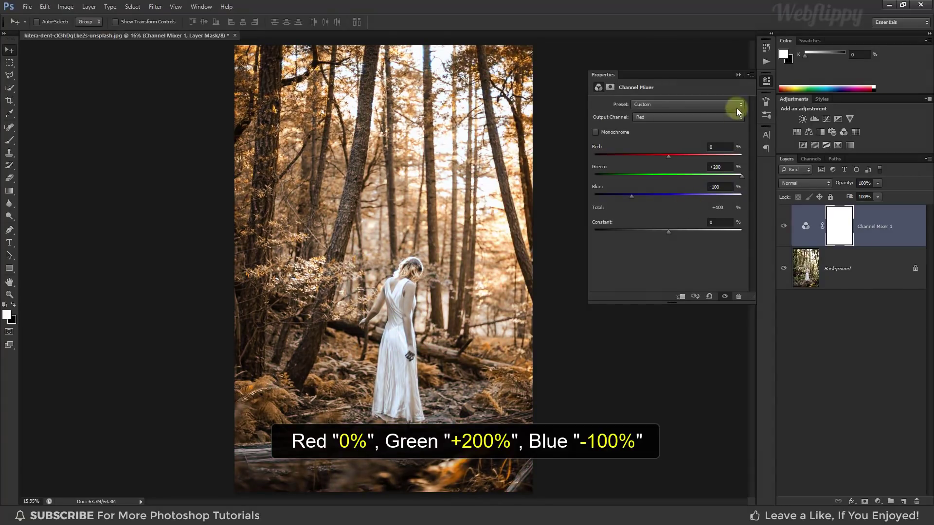
{"action": "left_click", "coordinate": [738, 74]}
Change the Channel Mixer layer's blending mode to Lighten and compare the photo with and without it
{"action": "left_click", "coordinate": [814, 183]}
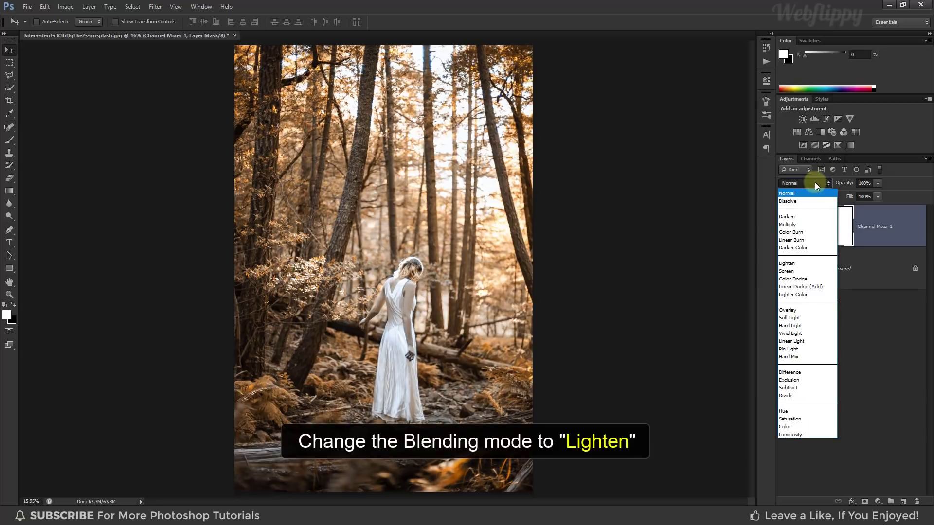
{"action": "left_click", "coordinate": [809, 264]}
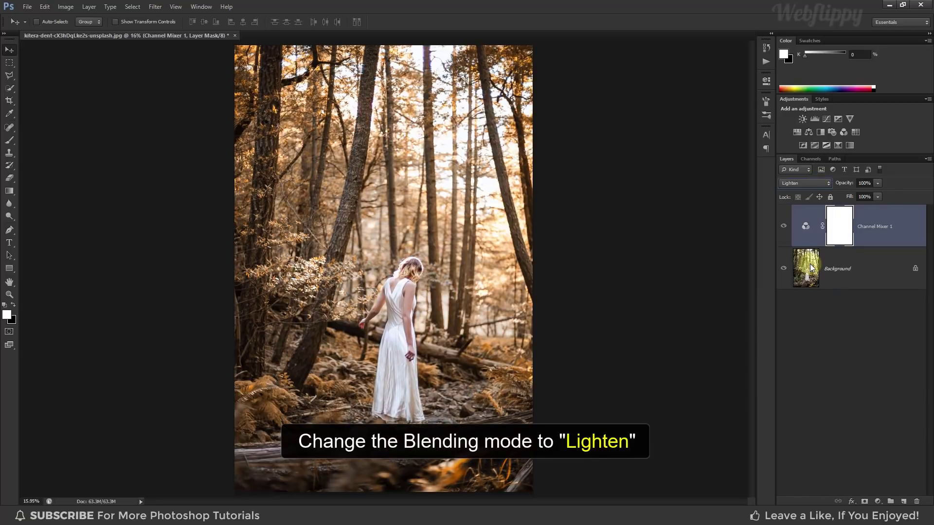
{"action": "left_click", "coordinate": [784, 228]}
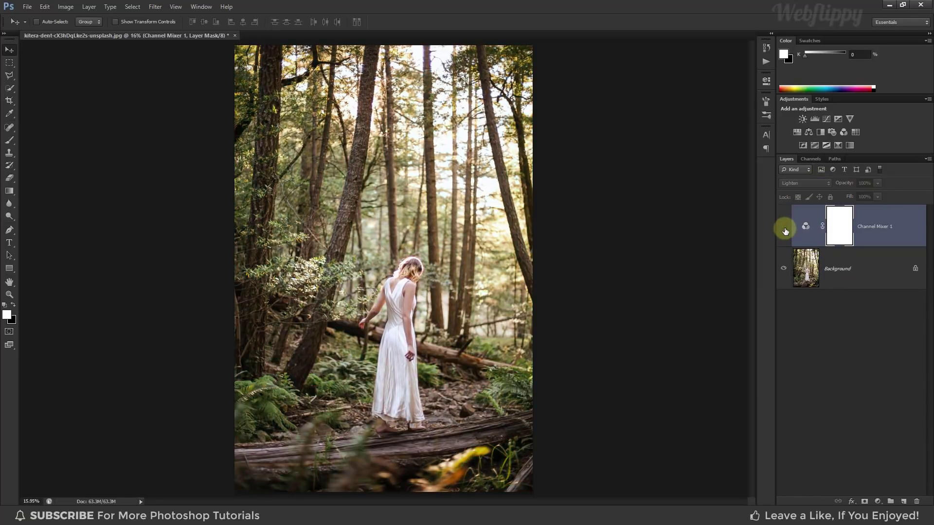
{"action": "left_click", "coordinate": [784, 228]}
{"action": "left_click", "coordinate": [784, 228]}
{"action": "left_click", "coordinate": [784, 229]}
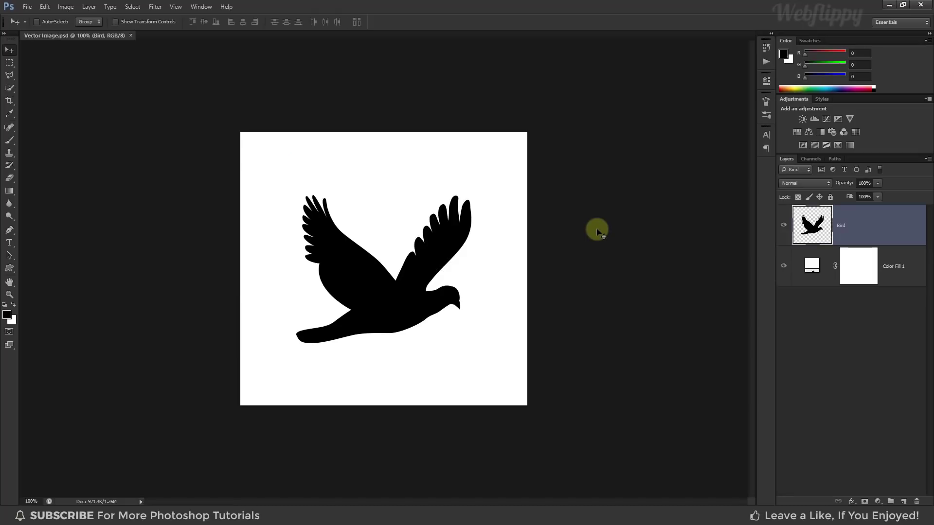
Hide and show the white Color Fill layer and the Bird layer in turn to inspect the document's layers
{"action": "left_click", "coordinate": [783, 268]}
{"action": "left_click", "coordinate": [783, 267]}
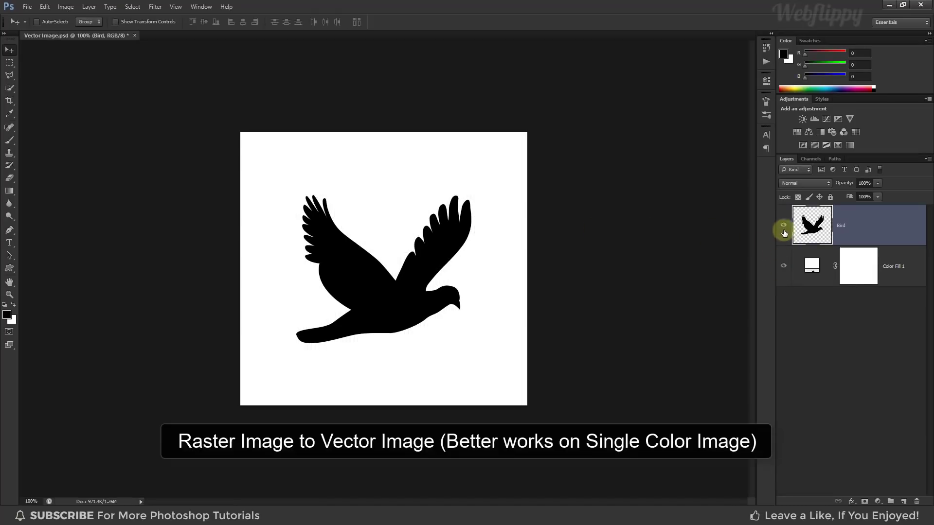
{"action": "left_click", "coordinate": [783, 226]}
{"action": "left_click", "coordinate": [783, 227]}
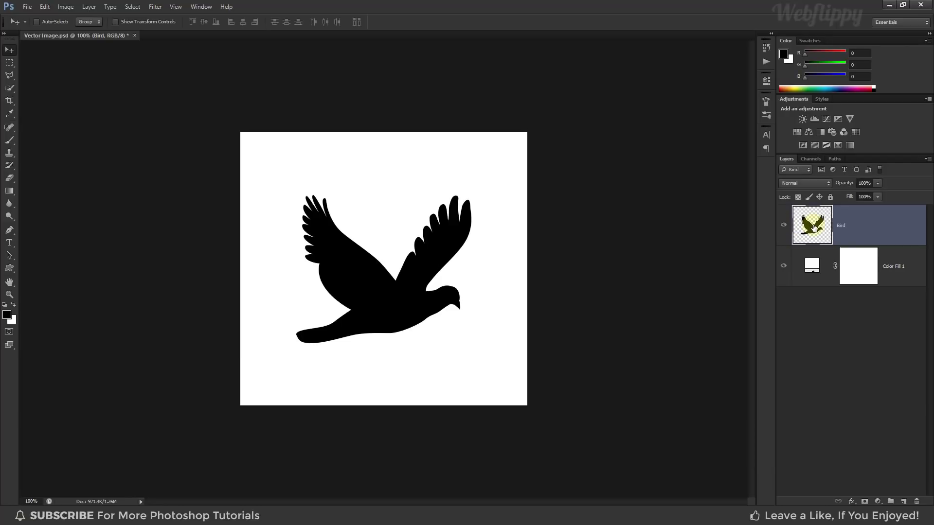
Select the Bird layer's pixels and make a work path from the selection with a tolerance of 2.0 pixels
{"action": "right_click", "coordinate": [812, 230]}
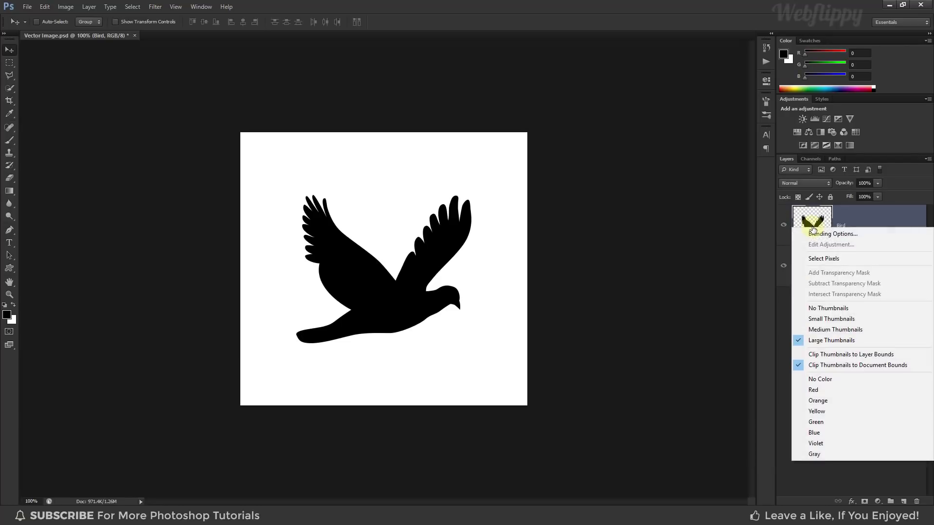
{"action": "left_click", "coordinate": [836, 261]}
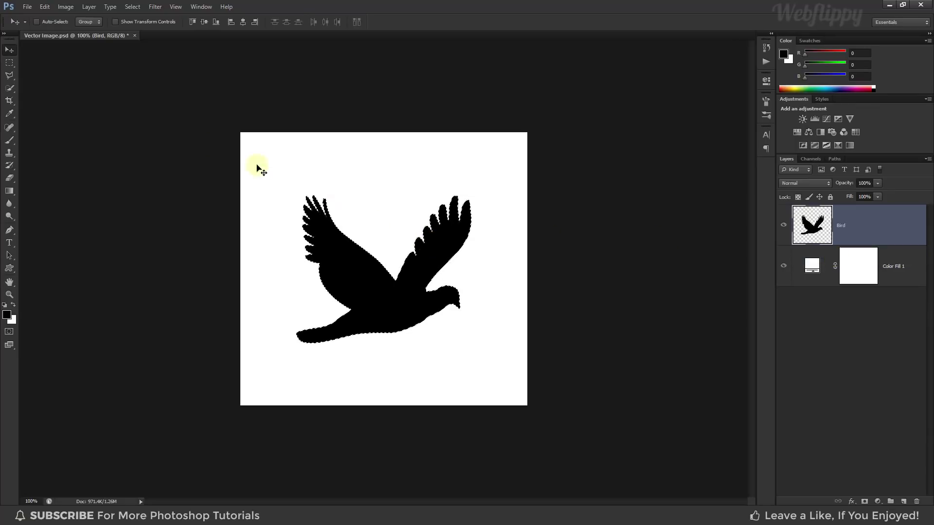
{"action": "left_click", "coordinate": [9, 76]}
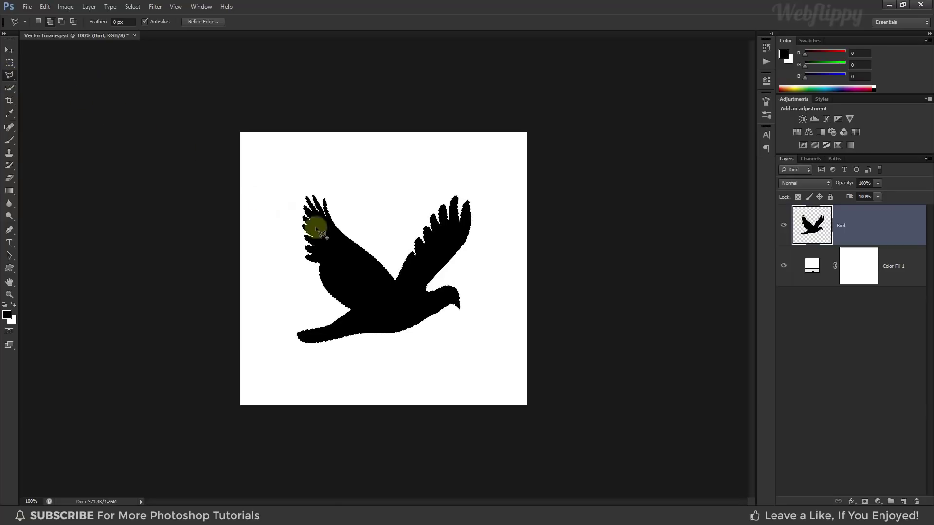
{"action": "right_click", "coordinate": [338, 239]}
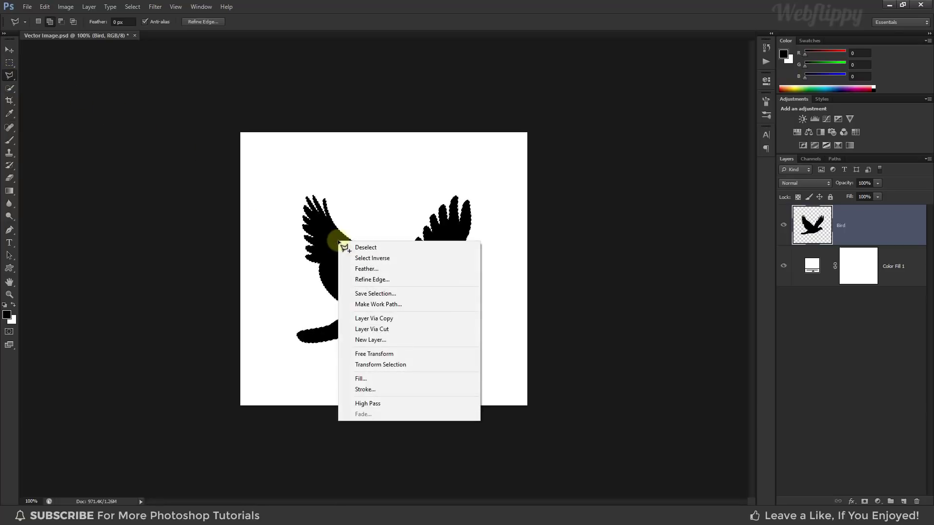
{"action": "left_click", "coordinate": [406, 305]}
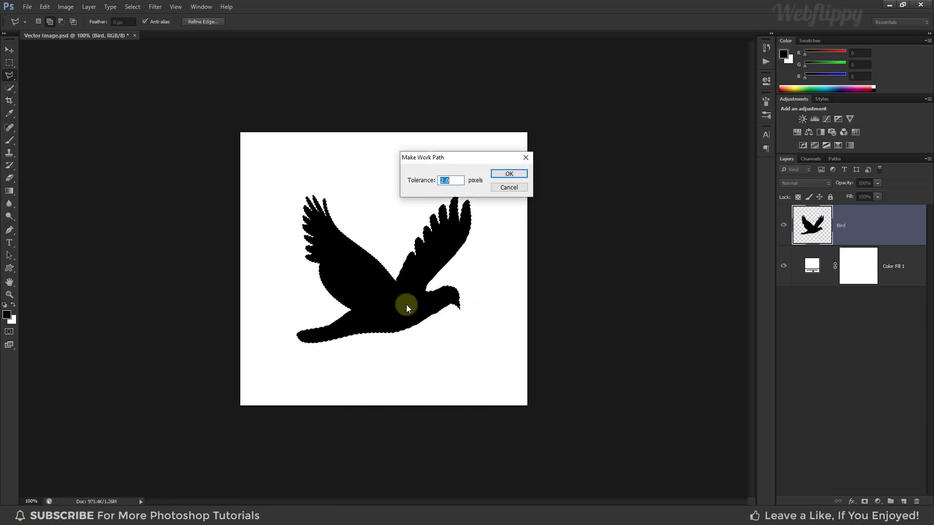
{"action": "left_click", "coordinate": [444, 182]}
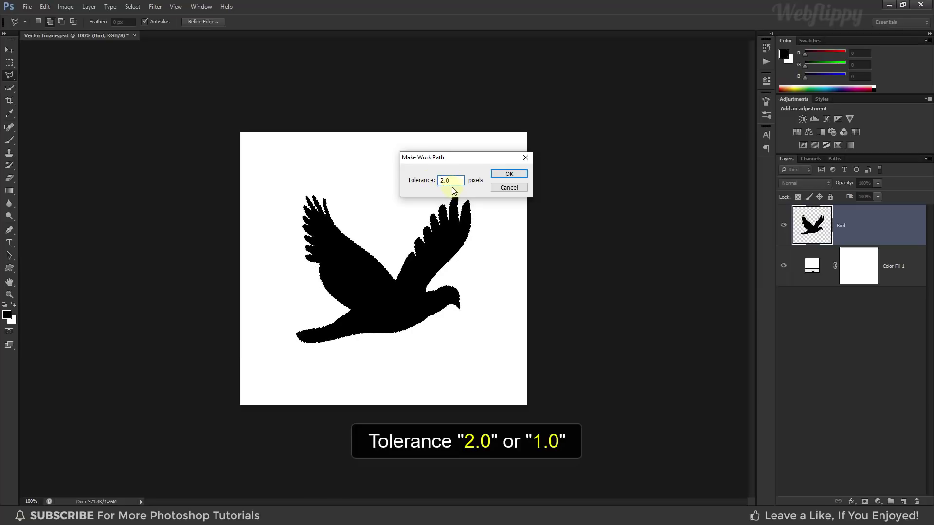
{"action": "left_click", "coordinate": [506, 176]}
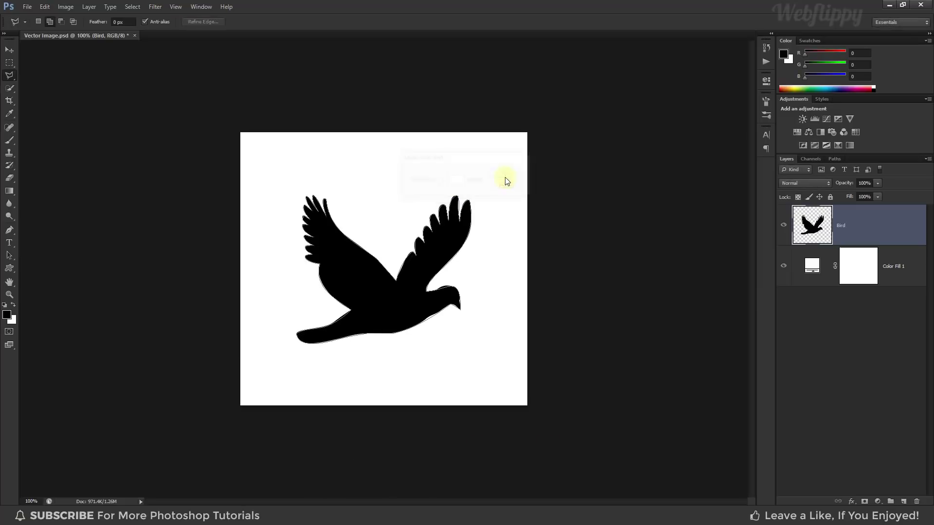
Hide the Bird layer and create a Solid Color fill layer from the bird path with the colour #ff0000
{"action": "left_click", "coordinate": [783, 224]}
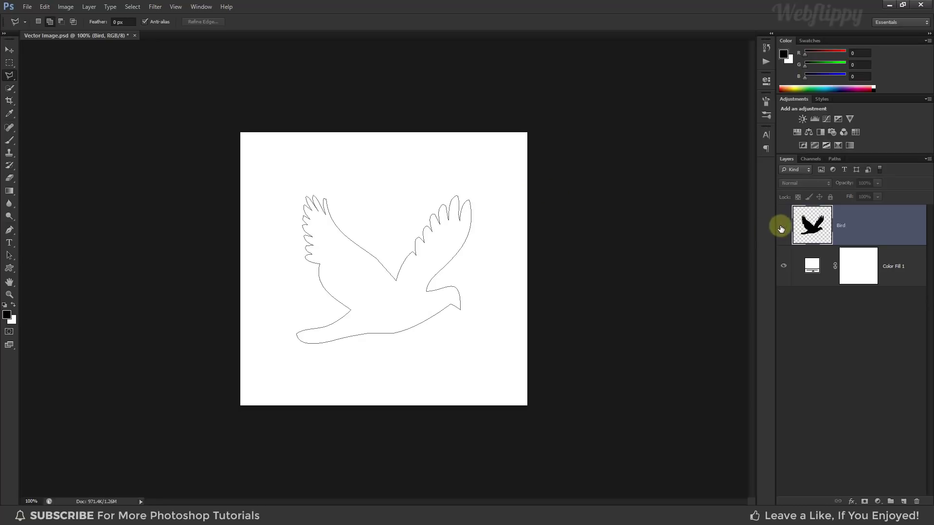
{"action": "left_click", "coordinate": [9, 50]}
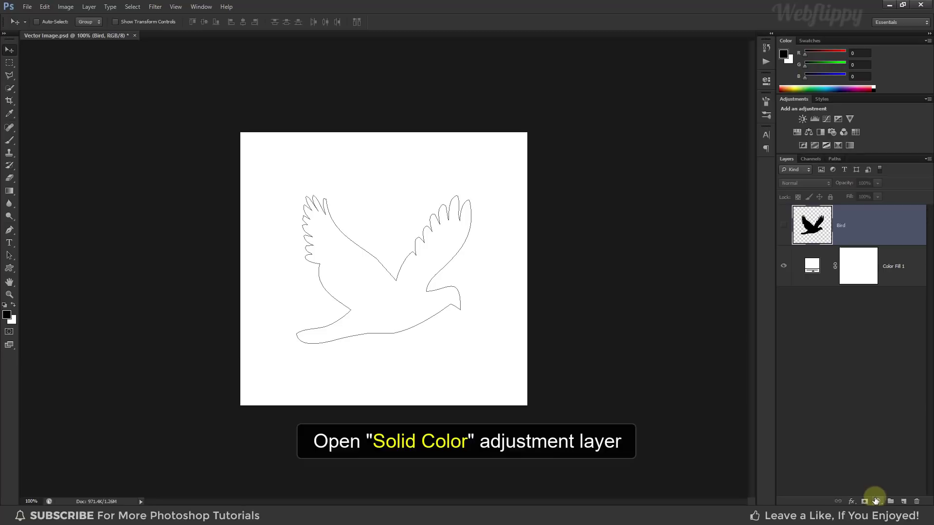
{"action": "left_click", "coordinate": [875, 501]}
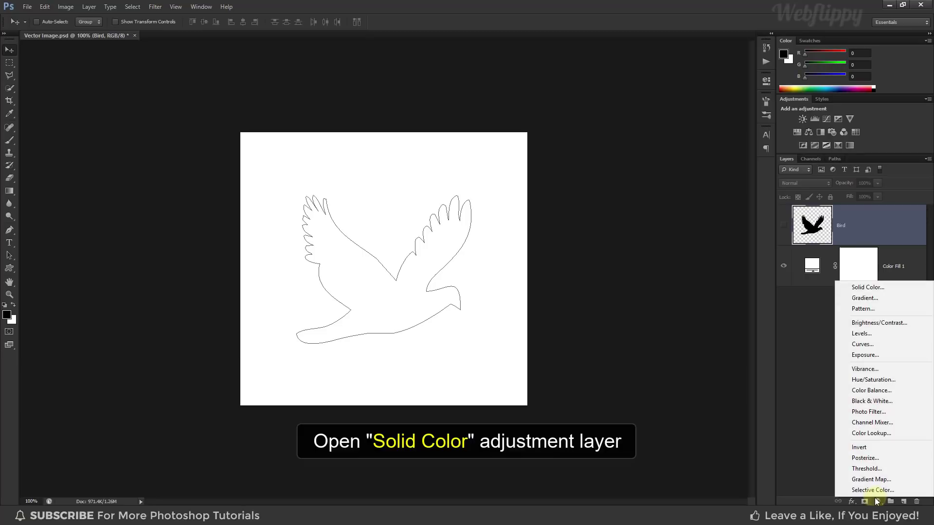
{"action": "left_click", "coordinate": [882, 286]}
{"action": "left_click_drag", "start_coordinate": [580, 179], "coordinate": [628, 126]}
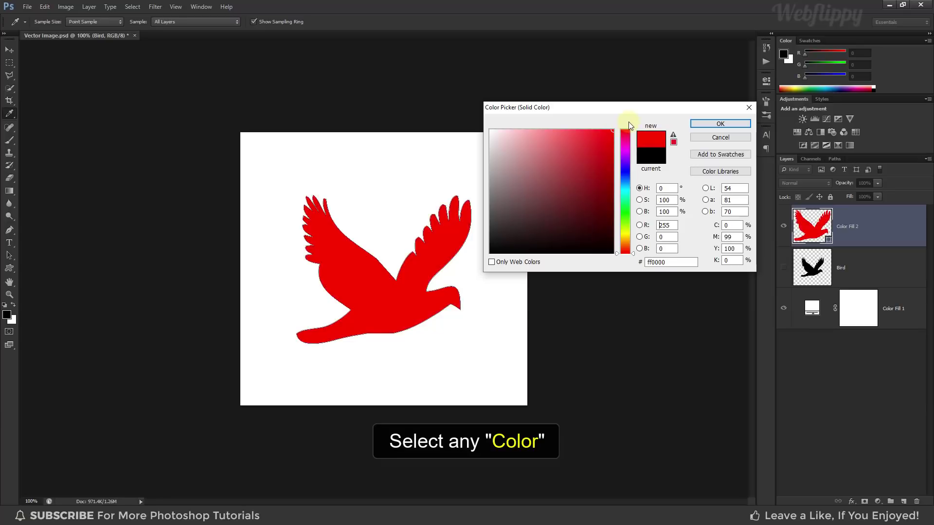
{"action": "left_click", "coordinate": [705, 124]}
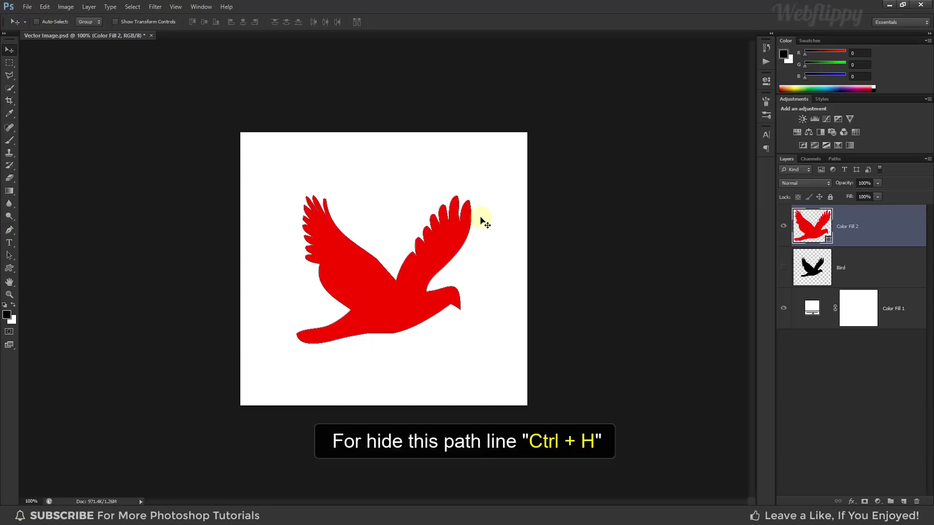
Hide the path line, then enlarge the red bird shape to about 230% with Free Transform and reposition it
{"action": "key", "text": "ctrl+h"}
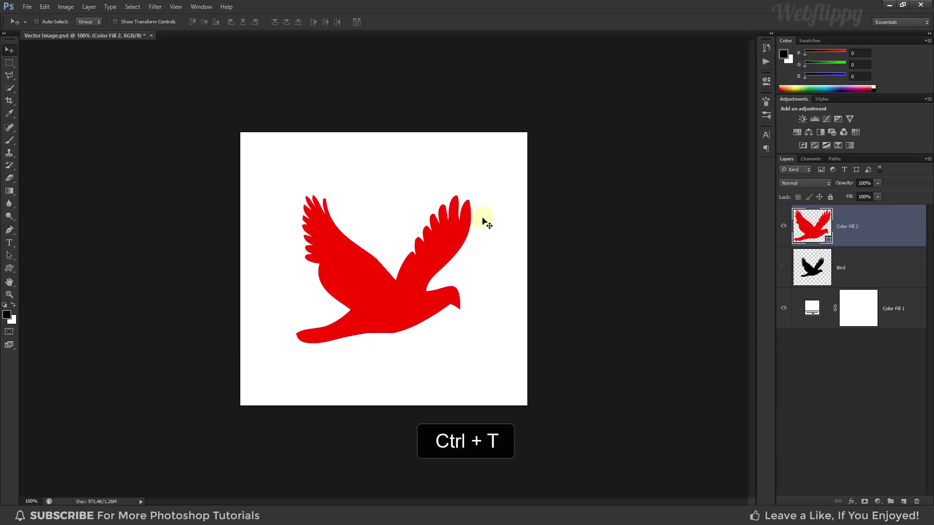
{"action": "key", "text": "ctrl+t"}
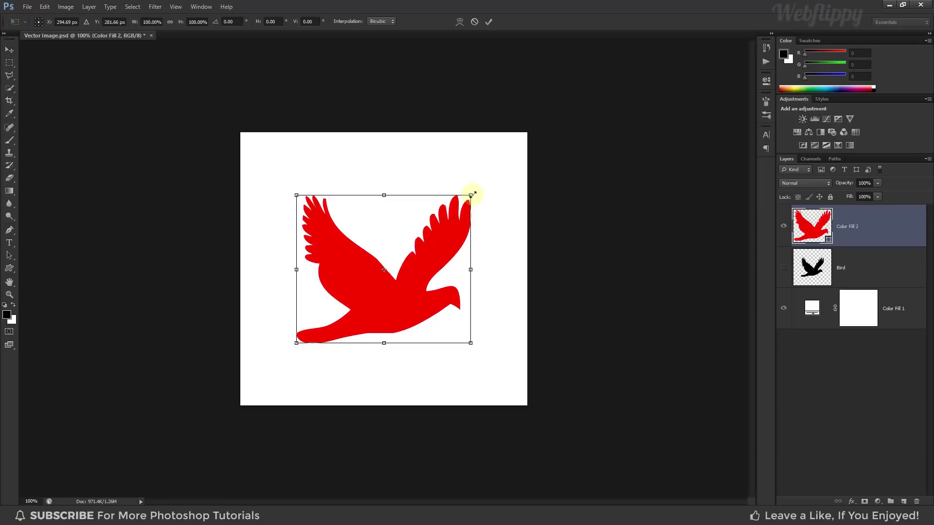
{"action": "left_click_drag", "start_coordinate": [484, 186], "coordinate": [584, 98]}
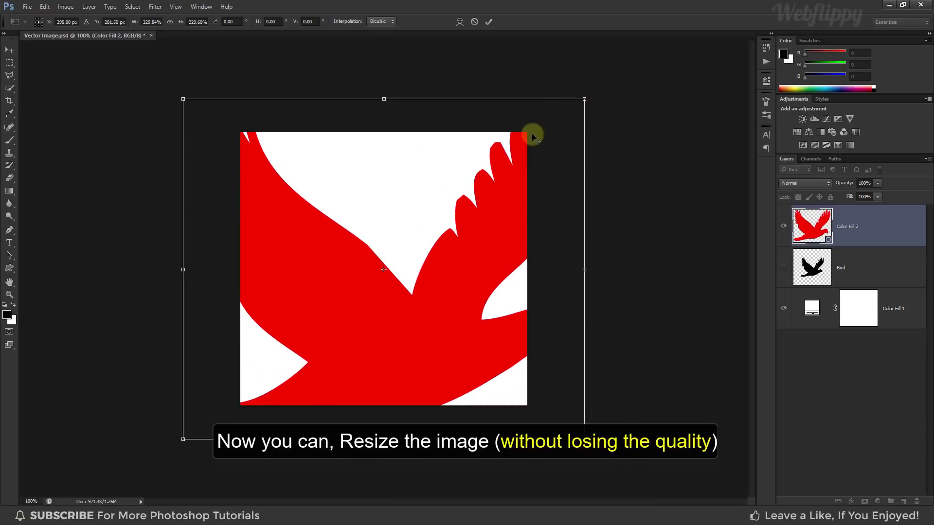
{"action": "left_click", "coordinate": [489, 22]}
{"action": "left_click_drag", "start_coordinate": [511, 228], "coordinate": [348, 288]}
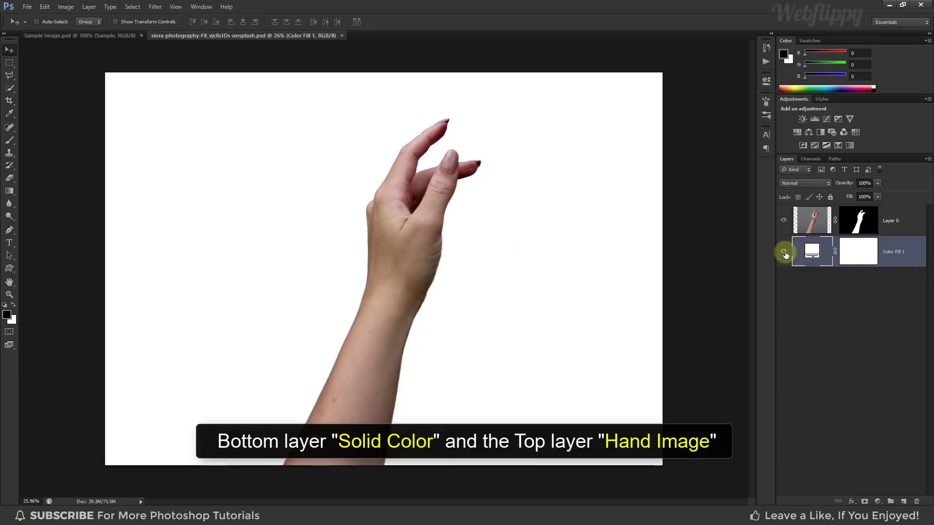
Hide and show the white Color Fill layer and the masked hand layer in turn to inspect the composition
{"action": "left_click", "coordinate": [783, 252]}
{"action": "left_click", "coordinate": [783, 252]}
{"action": "left_click", "coordinate": [783, 252]}
{"action": "left_click", "coordinate": [783, 252]}
{"action": "left_click", "coordinate": [783, 225]}
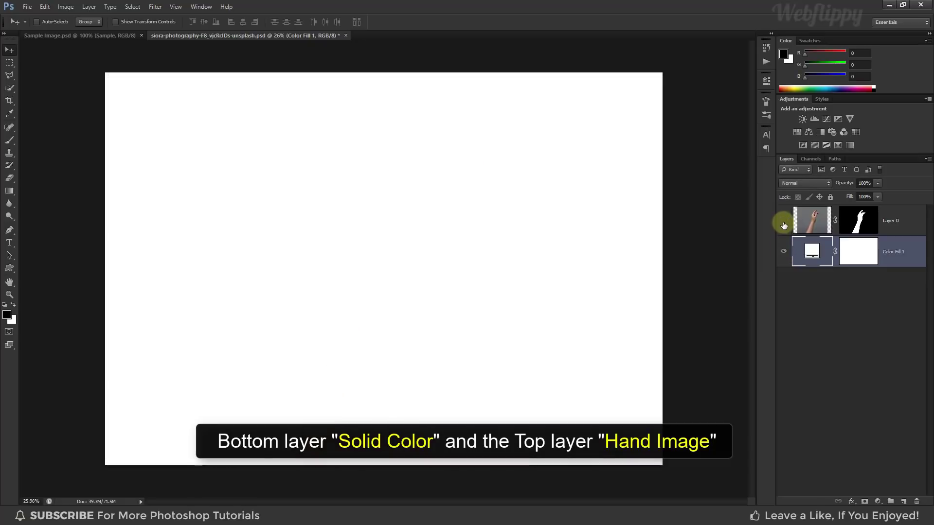
{"action": "left_click", "coordinate": [783, 224]}
Place the dark paint texture image above the hand layer, scale it to about 80% and position it over the hand
{"action": "left_click", "coordinate": [889, 221]}
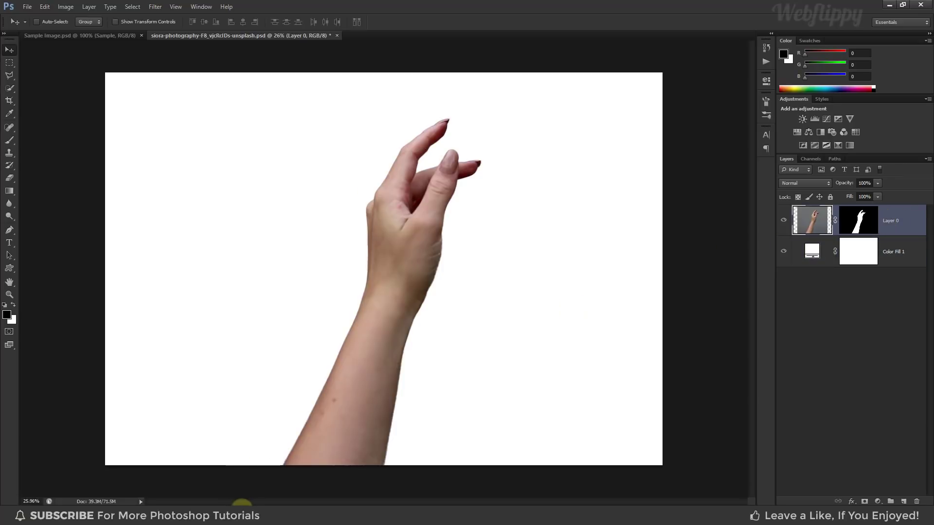
{"action": "left_click", "coordinate": [242, 515]}
{"action": "left_click_drag", "start_coordinate": [121, 81], "coordinate": [458, 360]}
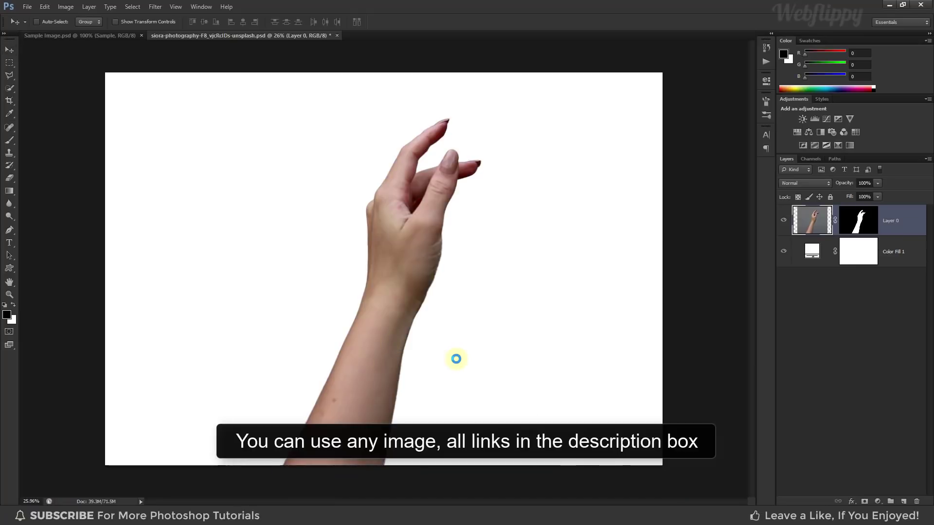
{"action": "left_click_drag", "start_coordinate": [453, 290], "coordinate": [447, 290]}
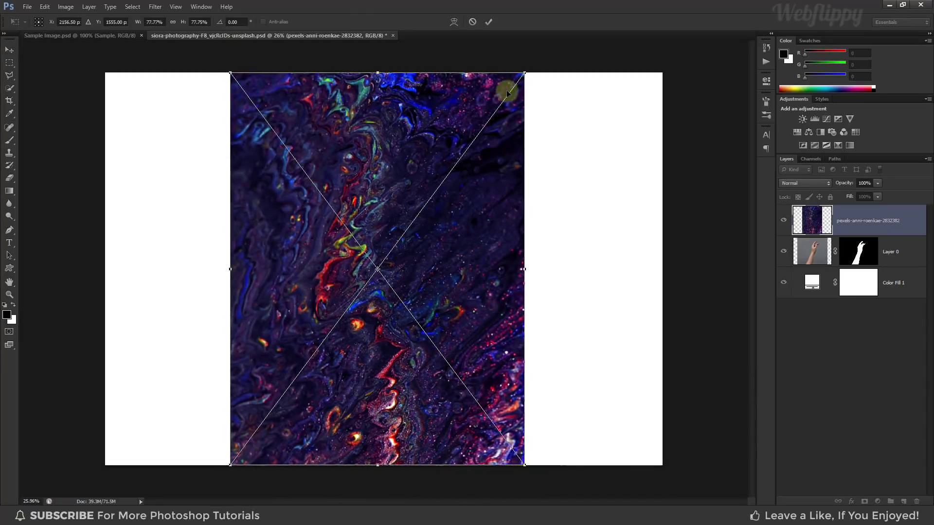
{"action": "key", "text": "shift+alt"}
{"action": "mouse_move", "coordinate": [526, 69]}
{"action": "left_mouse_down"}
{"action": "mouse_move", "coordinate": [540, 58]}
{"action": "mouse_move", "coordinate": [533, 67]}
{"action": "left_mouse_up"}
{"action": "left_click_drag", "start_coordinate": [437, 255], "coordinate": [445, 255]}
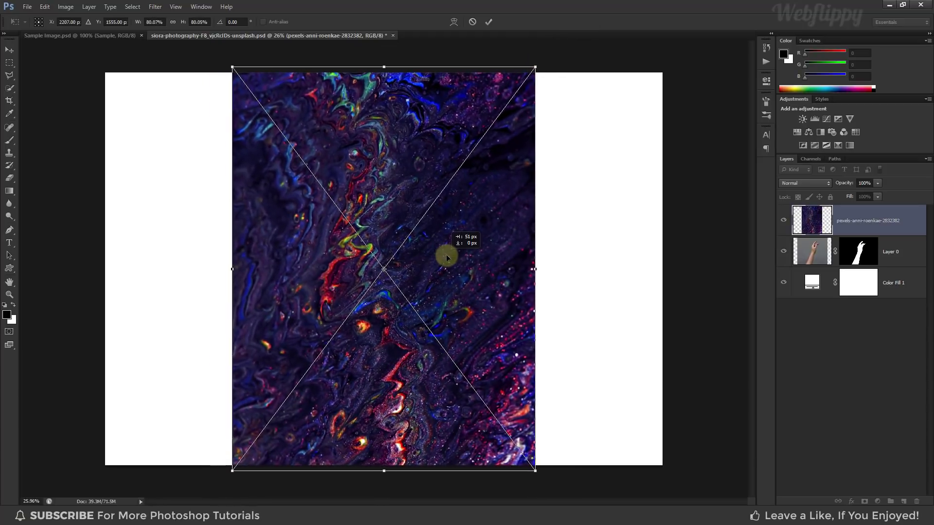
{"action": "left_click", "coordinate": [489, 24]}
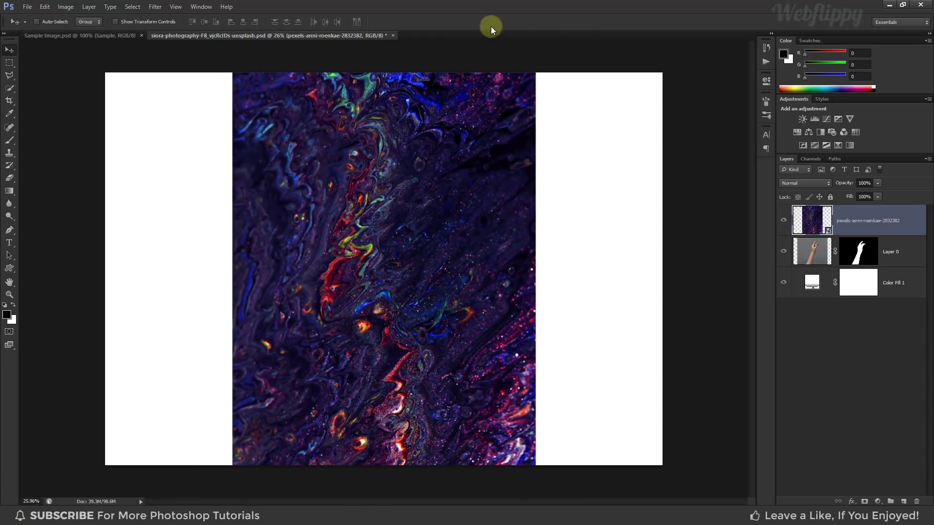
Clip the texture layer to the hand layer and set its blending mode to Hue
{"action": "right_click", "coordinate": [854, 214]}
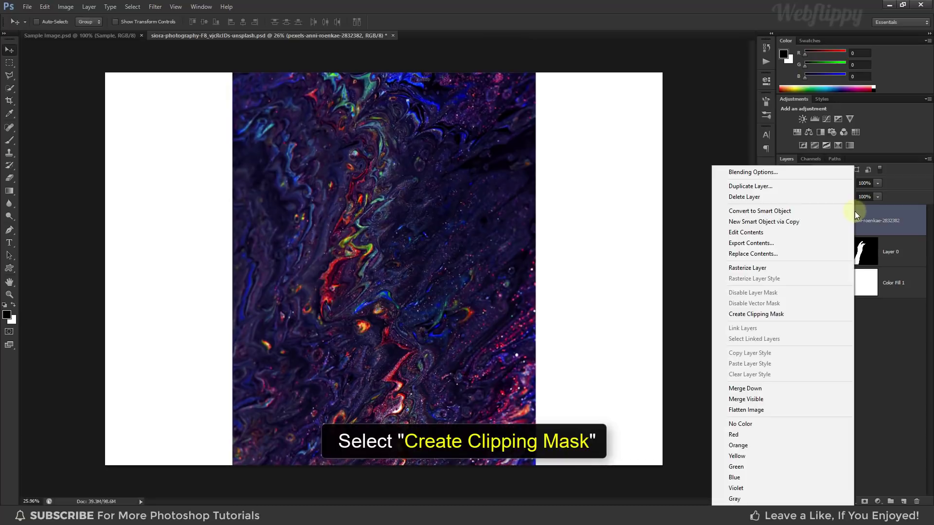
{"action": "left_click", "coordinate": [782, 313]}
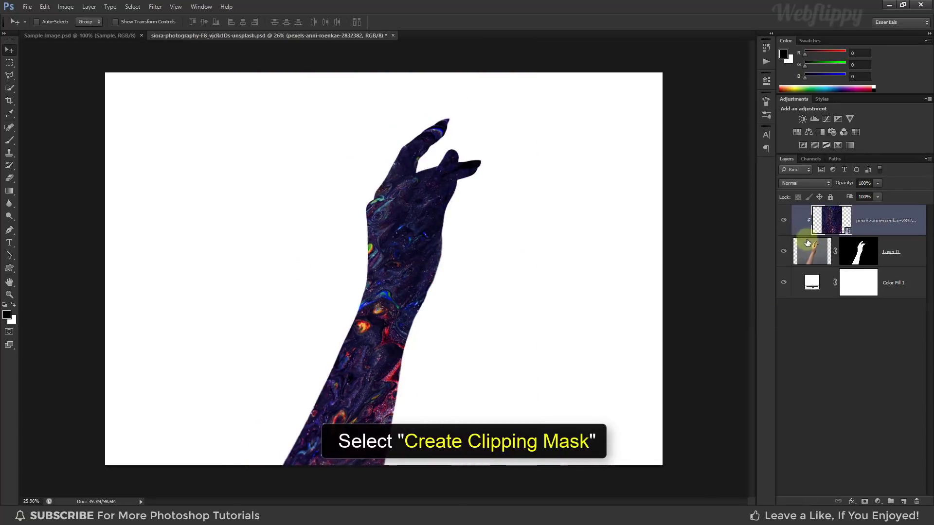
{"action": "left_click", "coordinate": [804, 183]}
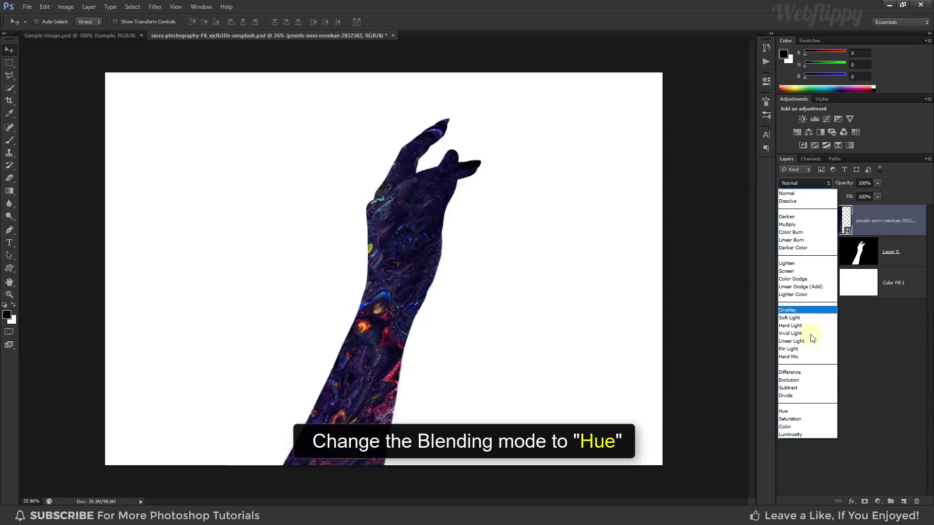
{"action": "left_click", "coordinate": [810, 411]}
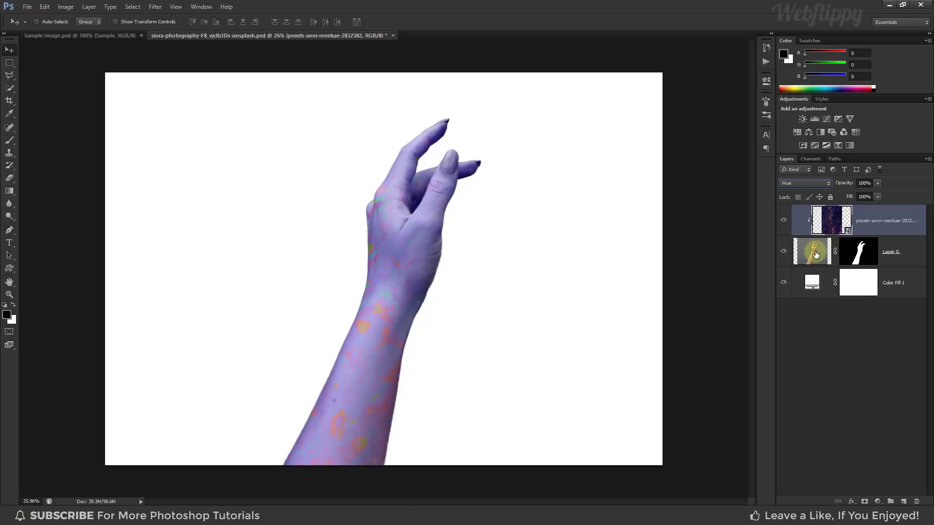
Duplicate the texture layer, clip the copy to the hand as well and set its blending mode to Overlay
{"action": "key", "text": "ctrl+j"}
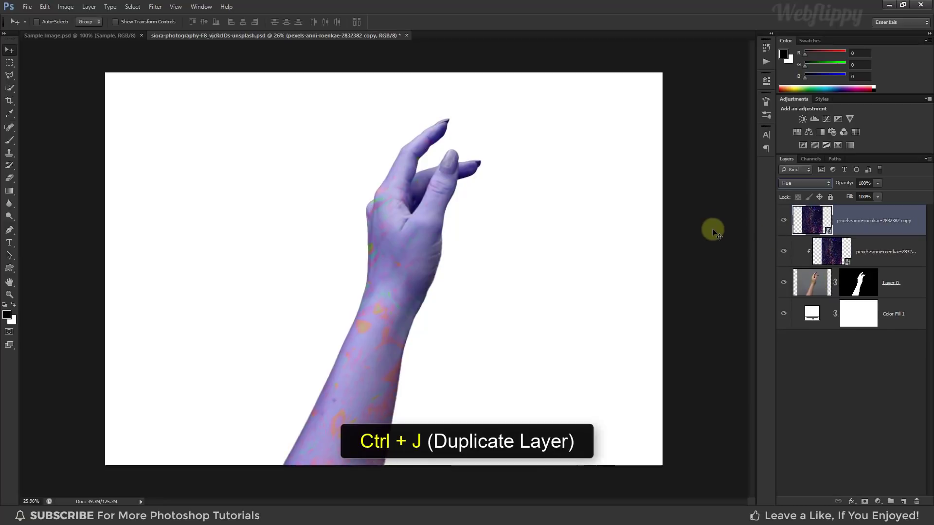
{"action": "right_click", "coordinate": [860, 221]}
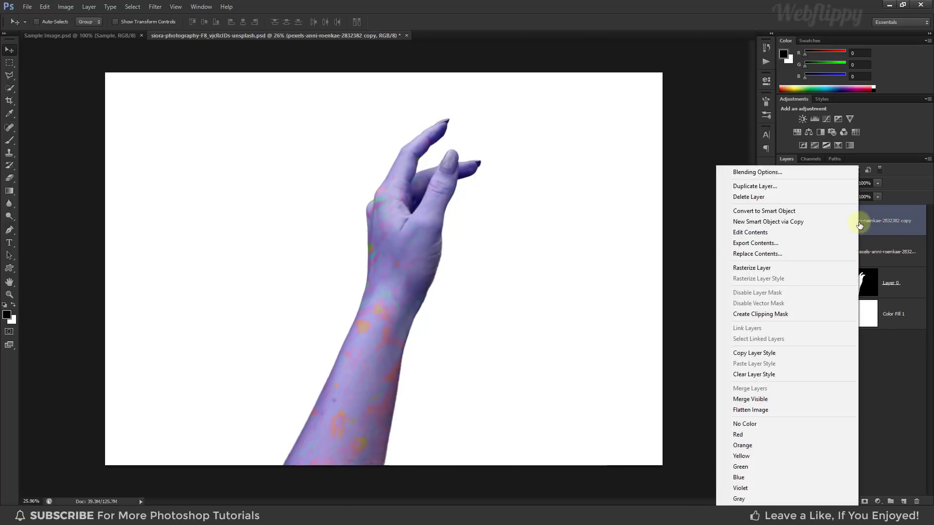
{"action": "left_click", "coordinate": [800, 317]}
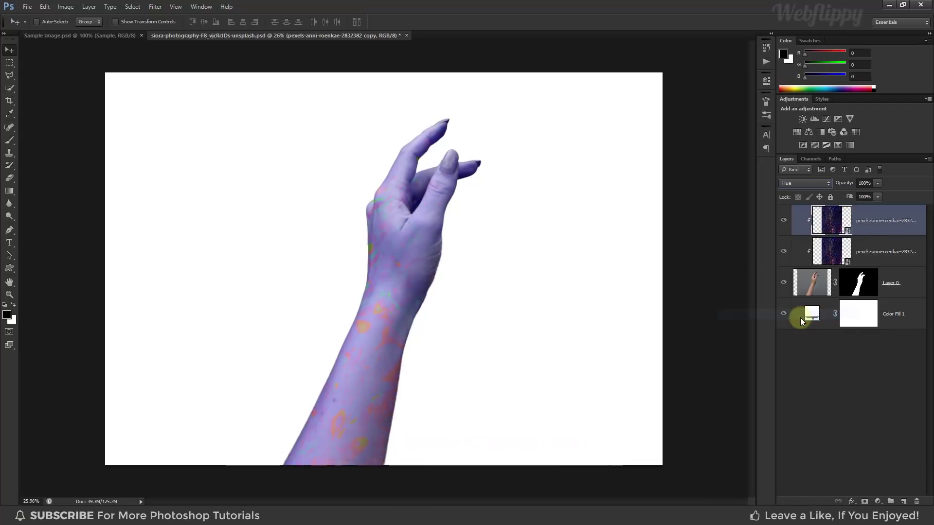
{"action": "left_click", "coordinate": [812, 183]}
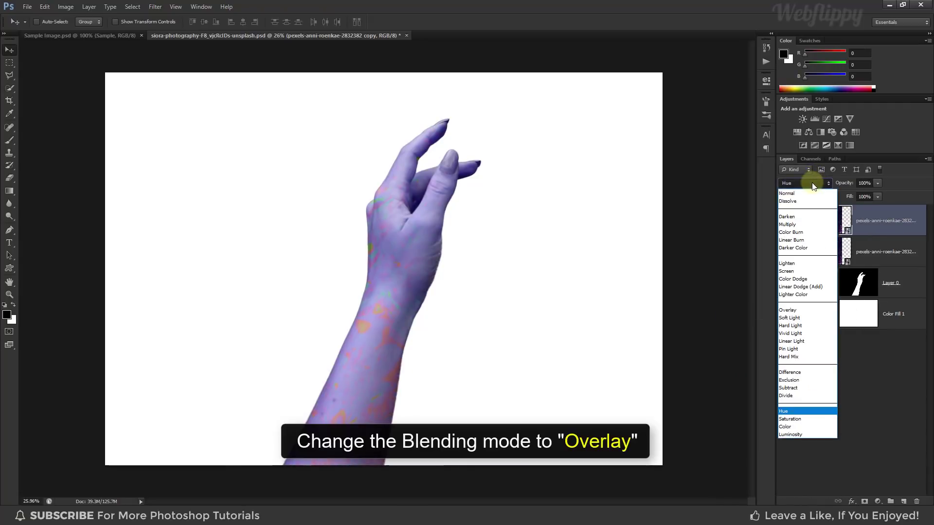
{"action": "left_click", "coordinate": [810, 314]}
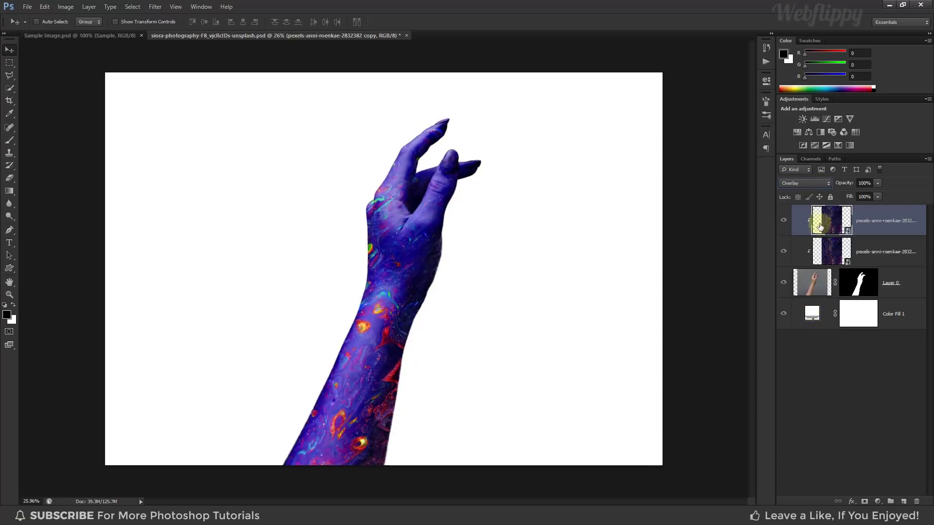
Shift both texture layers together to reposition the pattern on the hand
{"action": "left_click", "coordinate": [861, 250], "text": "shift"}
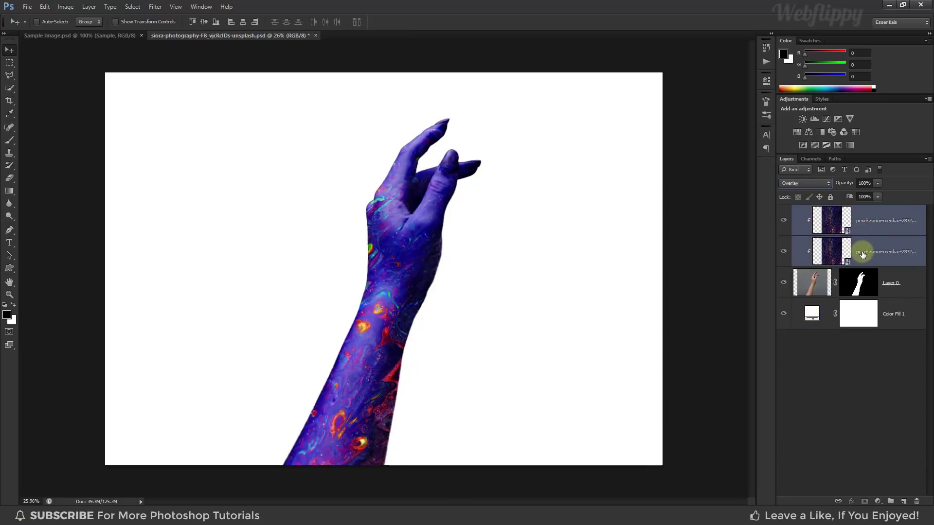
{"action": "left_click_drag", "start_coordinate": [411, 290], "coordinate": [433, 292]}
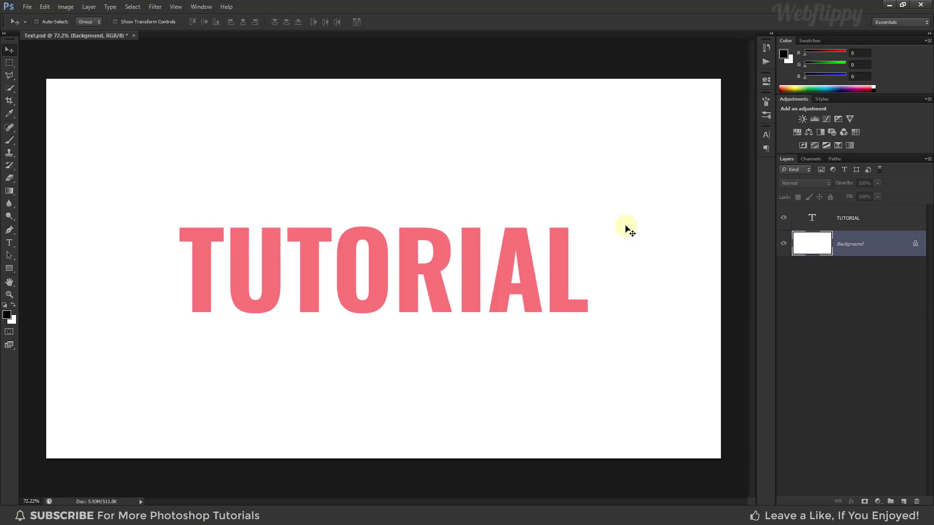
Select the TUTORIAL text layer and, with the Horizontal Type Tool active, open its Warp Text settings
{"action": "left_click", "coordinate": [807, 221]}
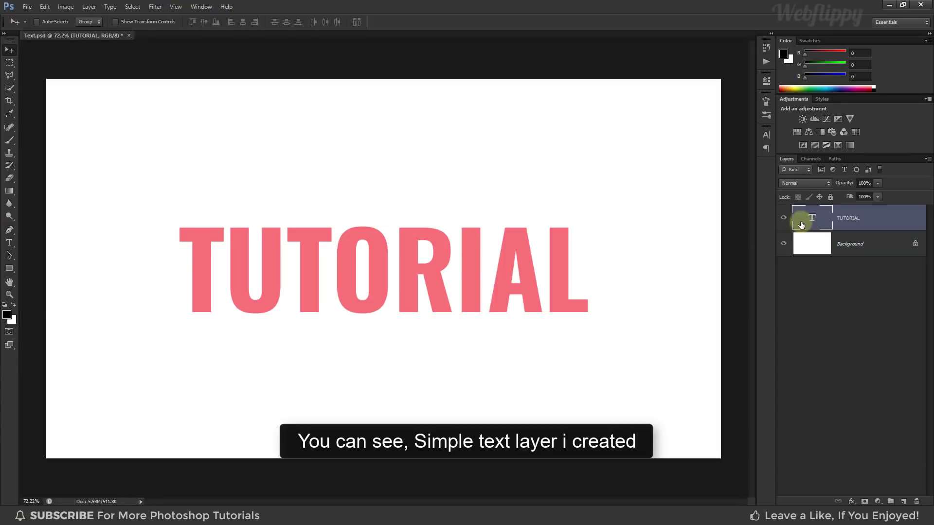
{"action": "left_click", "coordinate": [783, 221]}
{"action": "left_click", "coordinate": [784, 220]}
{"action": "left_click", "coordinate": [9, 242]}
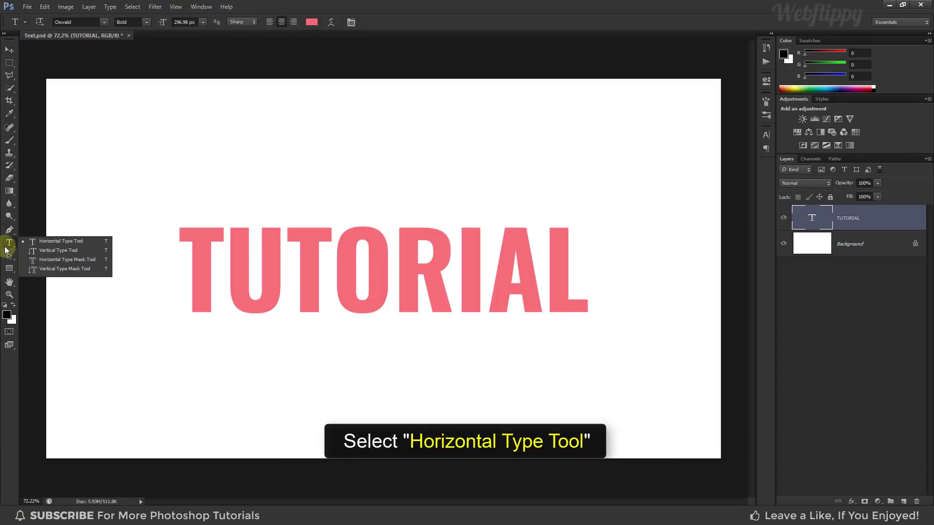
{"action": "left_click", "coordinate": [46, 245]}
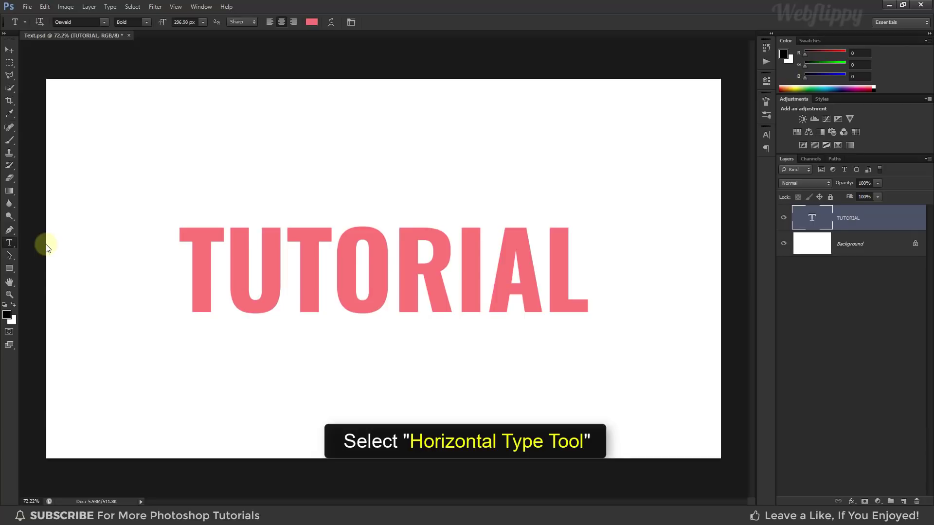
{"action": "right_click", "coordinate": [312, 237]}
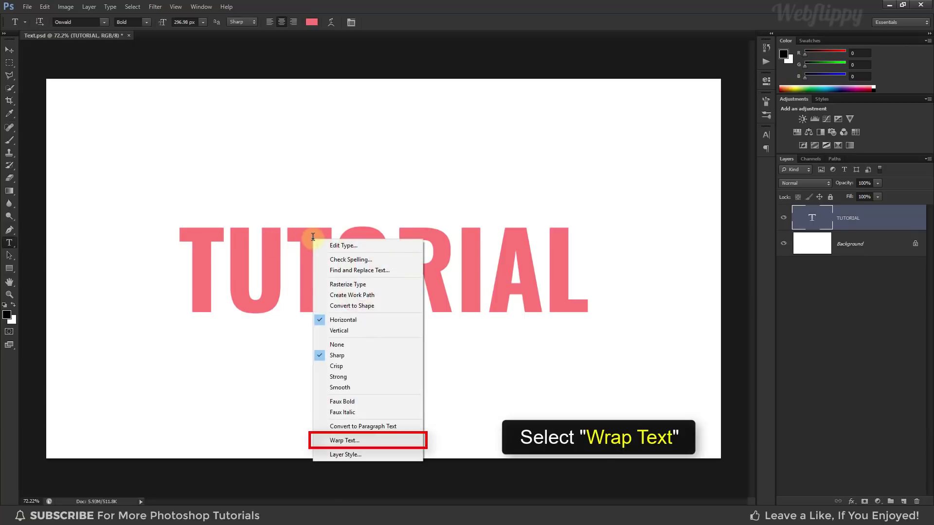
{"action": "left_click", "coordinate": [367, 441]}
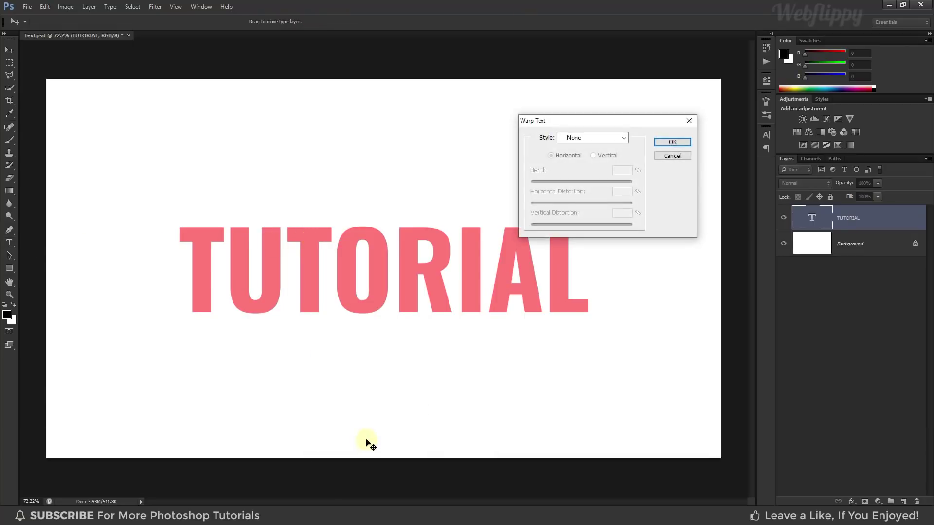
Try the Arc, Arc Lower, Arch and Flag warp styles on the TUTORIAL text
{"action": "left_click", "coordinate": [588, 139]}
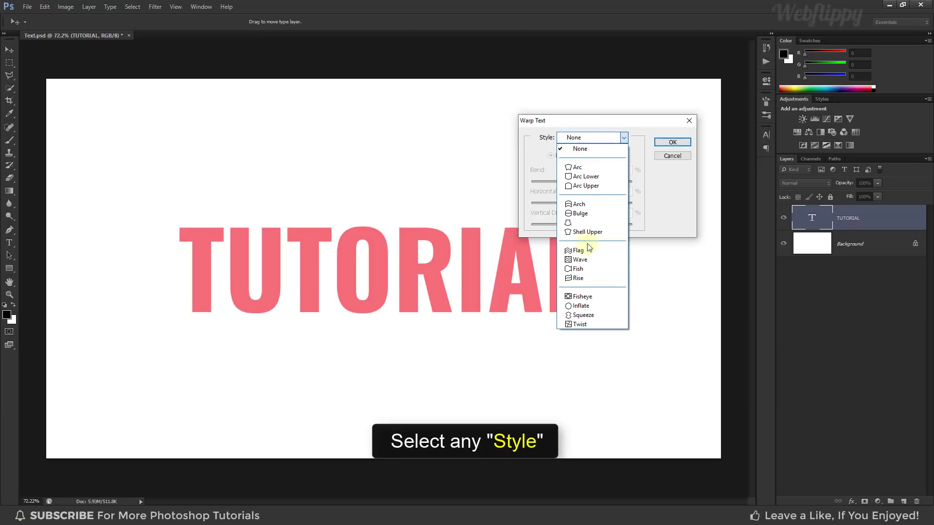
{"action": "left_click", "coordinate": [587, 168]}
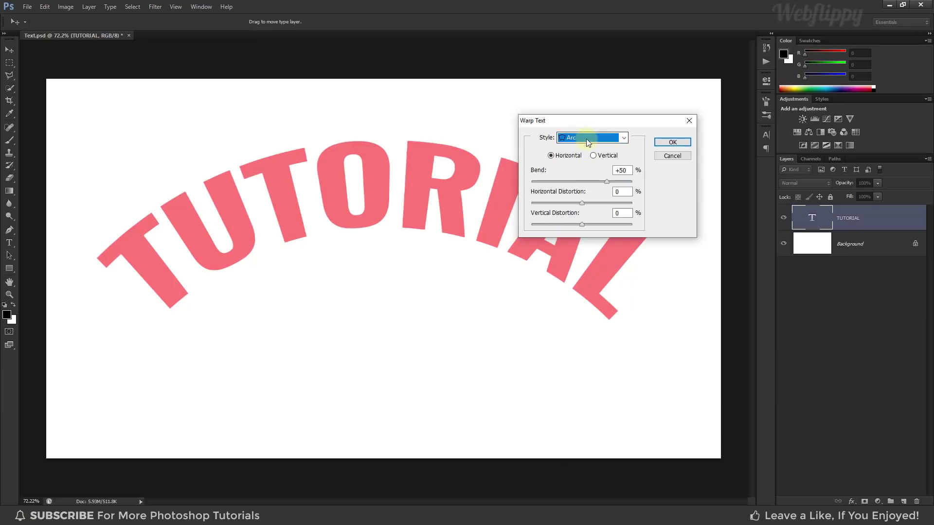
{"action": "left_click", "coordinate": [589, 138]}
{"action": "left_click", "coordinate": [585, 175]}
{"action": "left_click", "coordinate": [585, 141]}
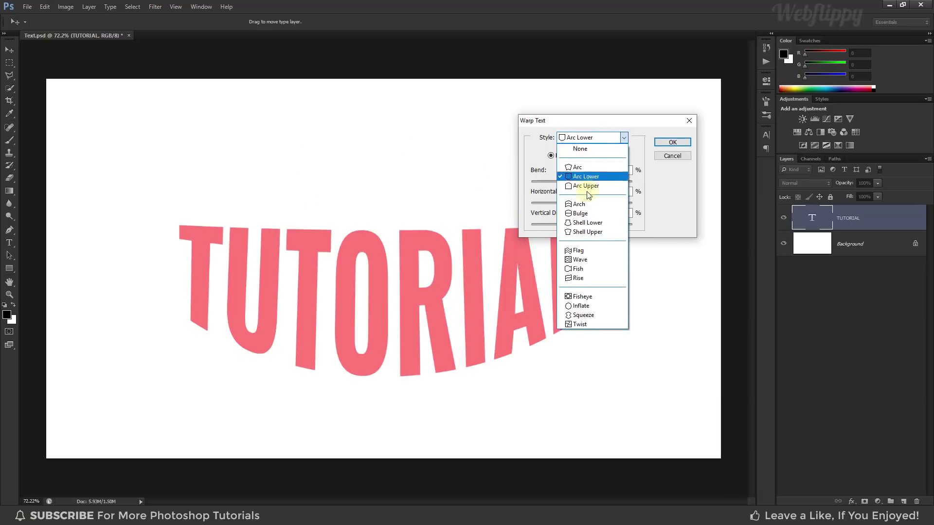
{"action": "left_click", "coordinate": [588, 204]}
{"action": "left_click", "coordinate": [591, 142]}
{"action": "left_click", "coordinate": [587, 250]}
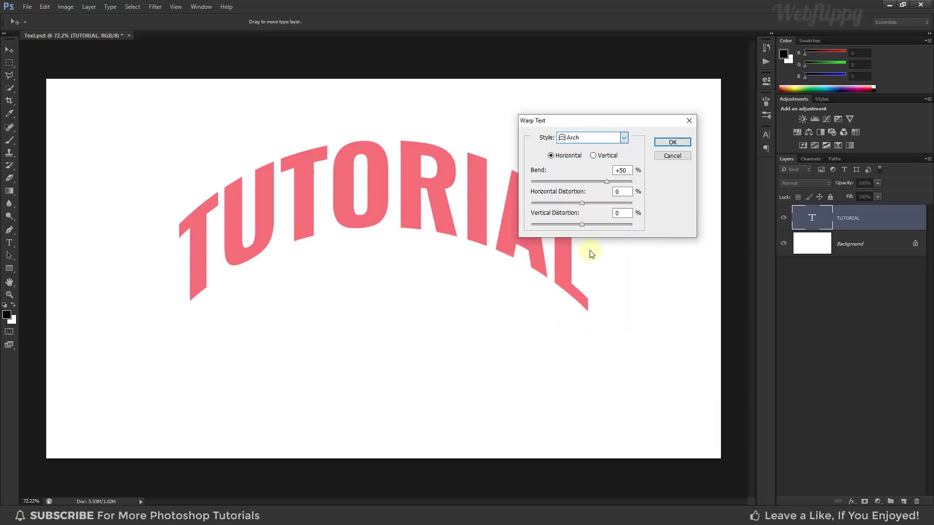
Warp the TUTORIAL text with the horizontal Arc Lower style, a bend of -31% and a vertical distortion of -25%
{"action": "left_click", "coordinate": [594, 136]}
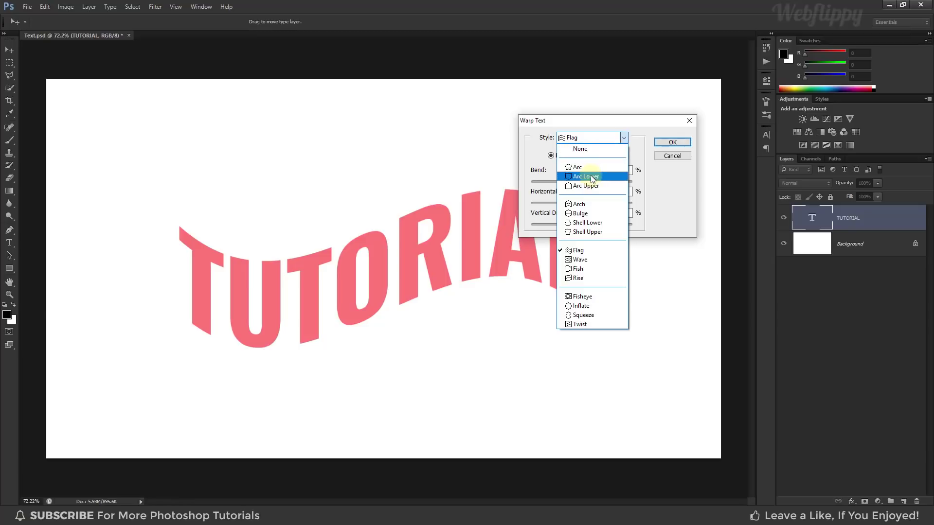
{"action": "left_click", "coordinate": [589, 177]}
{"action": "left_click", "coordinate": [595, 156]}
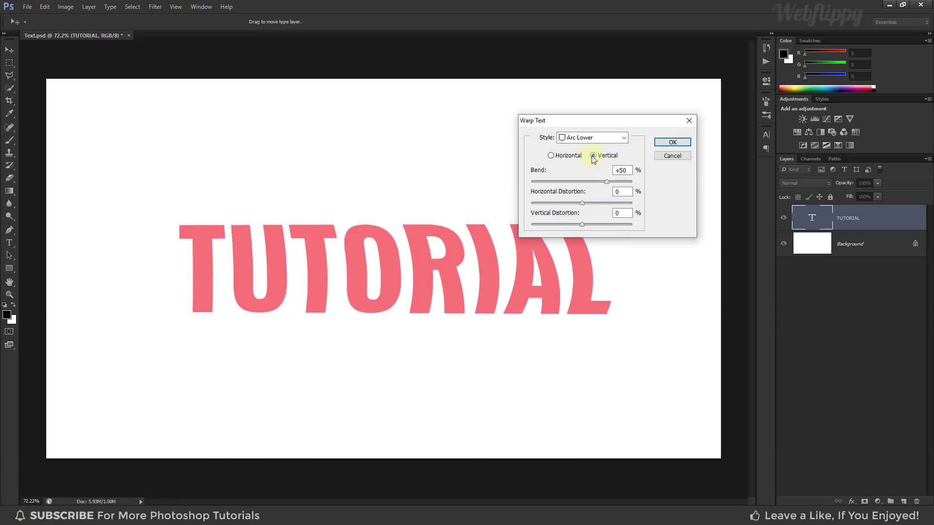
{"action": "left_click", "coordinate": [558, 159]}
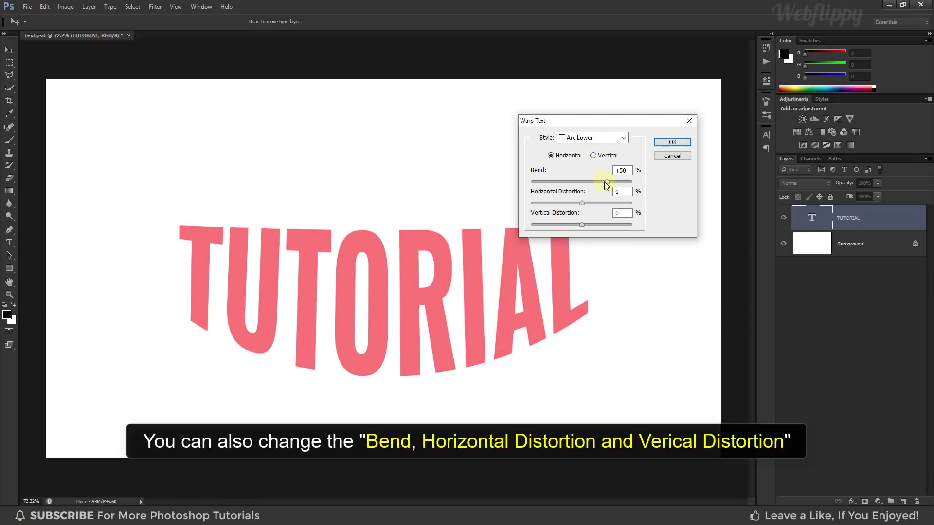
{"action": "left_click_drag", "start_coordinate": [568, 182], "coordinate": [569, 224]}
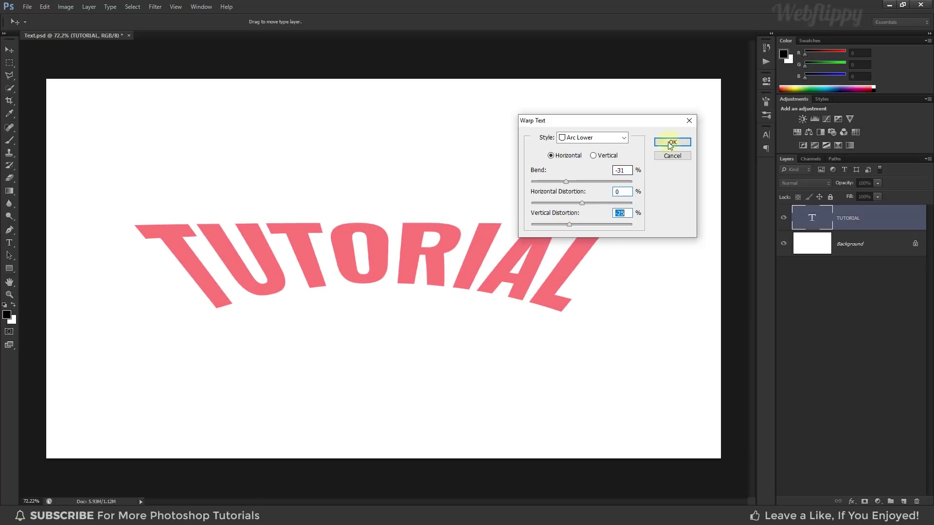
{"action": "left_click", "coordinate": [673, 142]}
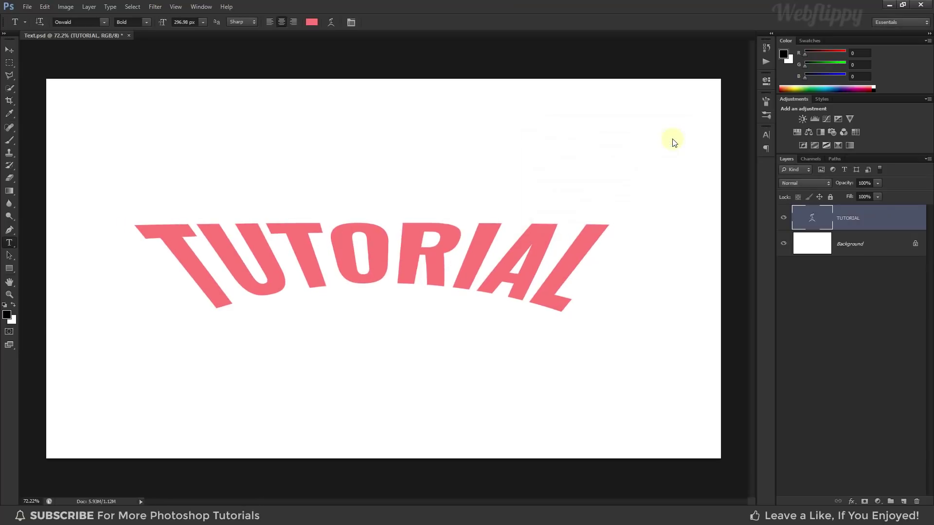
Hide and show the TUTORIAL layer to inspect the warped text
{"action": "left_click", "coordinate": [782, 219]}
{"action": "left_click", "coordinate": [782, 219]}
{"action": "left_click", "coordinate": [782, 220]}
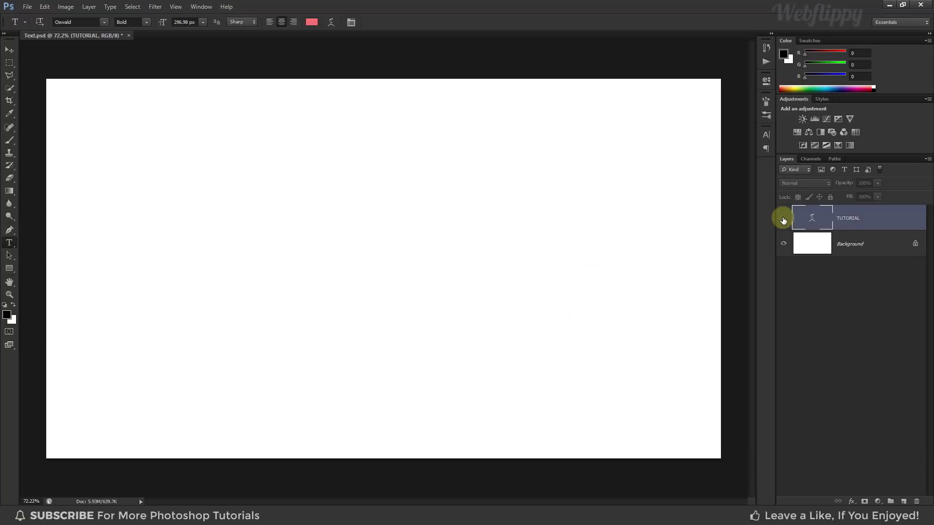
{"action": "left_click", "coordinate": [783, 220]}
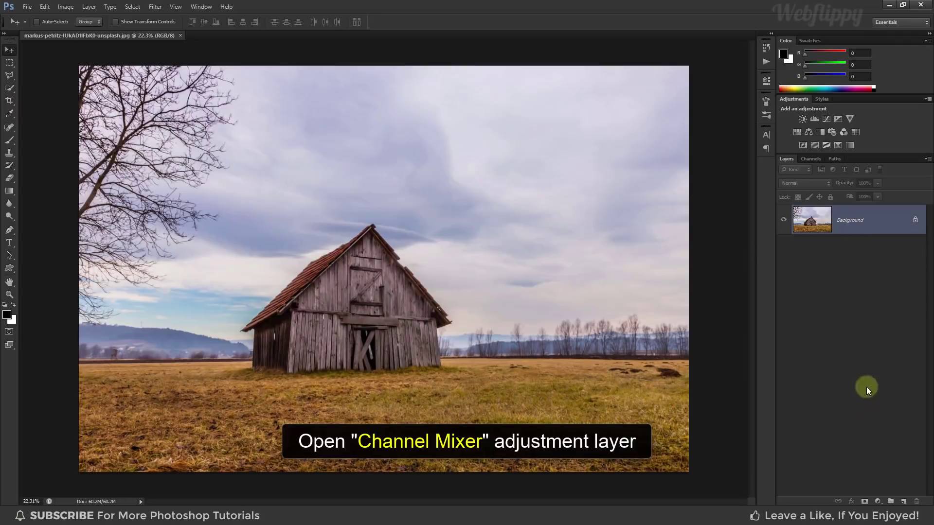
Add a Channel Mixer adjustment layer to the barn photo and set the Red output channel's Green to -100% and Blue to +100%
{"action": "left_click", "coordinate": [878, 501]}
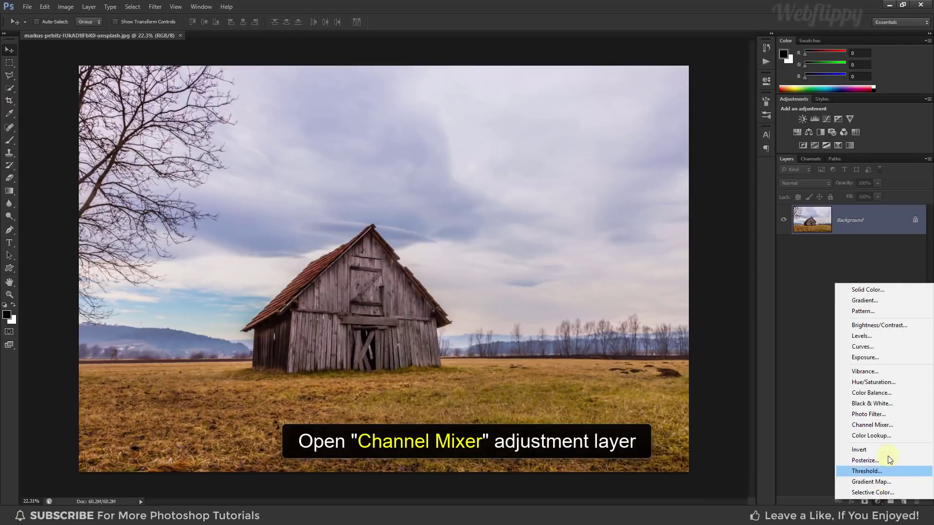
{"action": "left_click", "coordinate": [888, 426]}
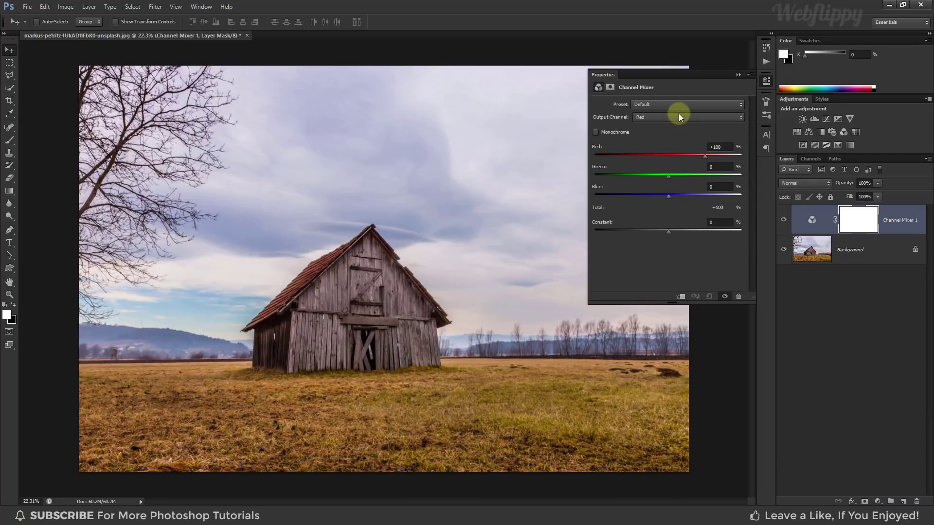
{"action": "left_click", "coordinate": [715, 167]}
{"action": "type", "text": "-"}
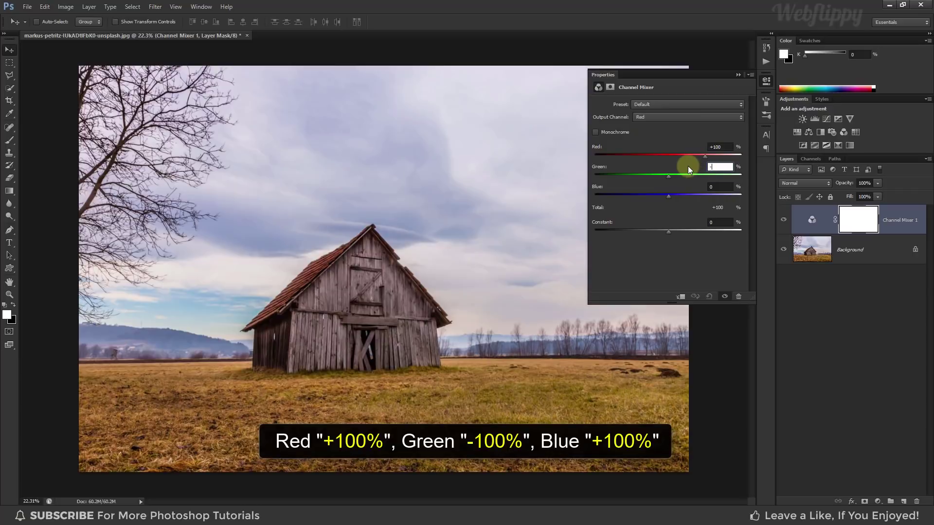
{"action": "type", "text": "100"}
{"action": "key", "text": "Return"}
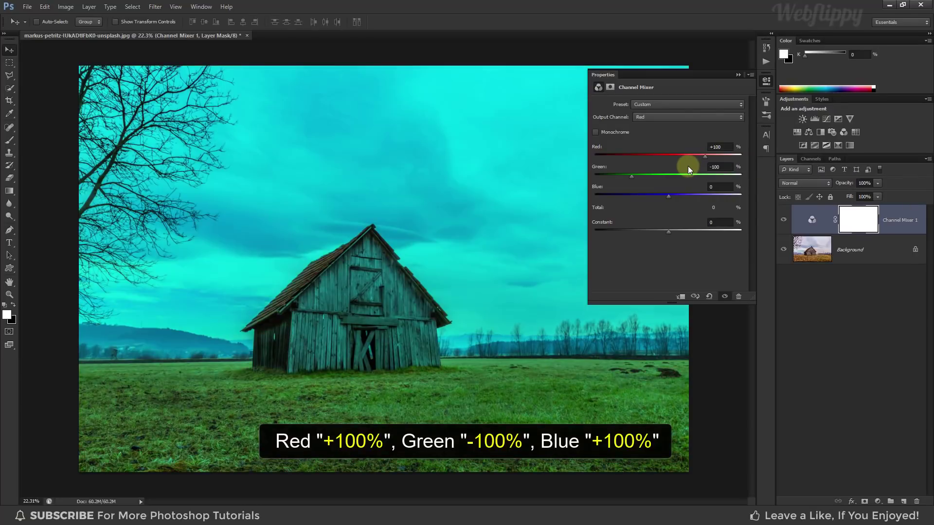
{"action": "left_click", "coordinate": [718, 187]}
{"action": "type", "text": "100"}
{"action": "key", "text": "Return"}
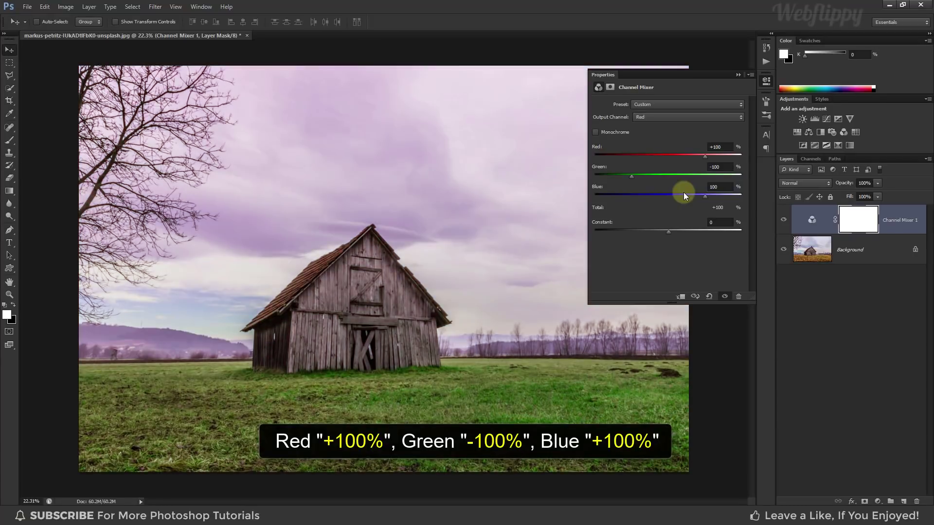
{"action": "left_click", "coordinate": [738, 76]}
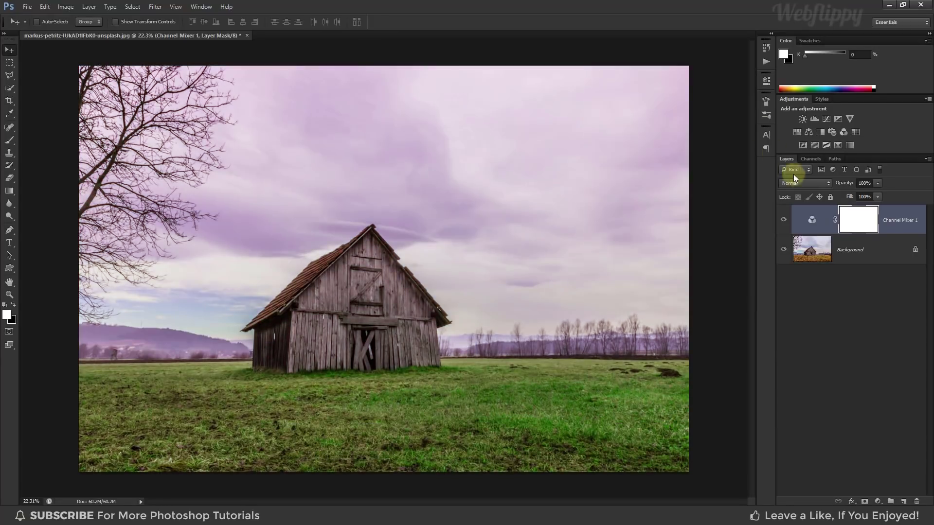
Set the Channel Mixer layer's blending mode to Darken and hide and show the layer to compare the grass colour
{"action": "left_click", "coordinate": [807, 183]}
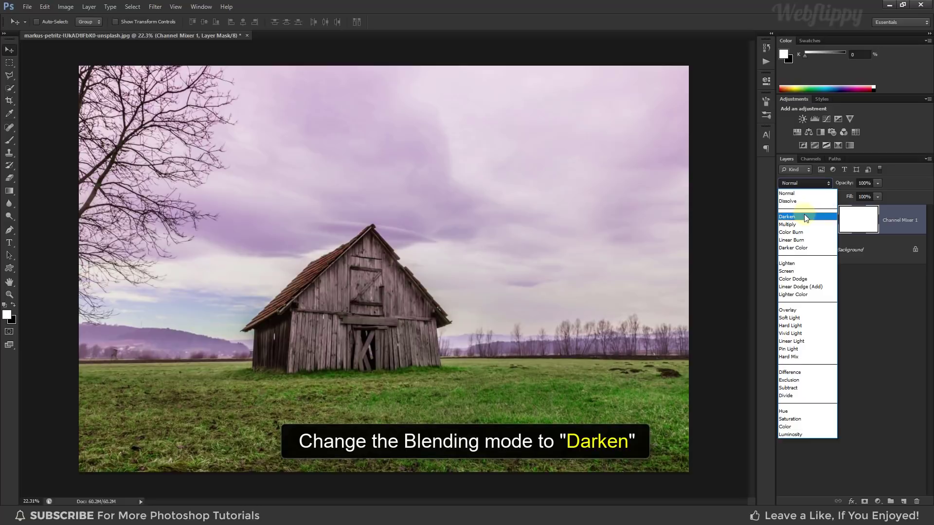
{"action": "left_click", "coordinate": [804, 217]}
{"action": "left_click", "coordinate": [783, 220]}
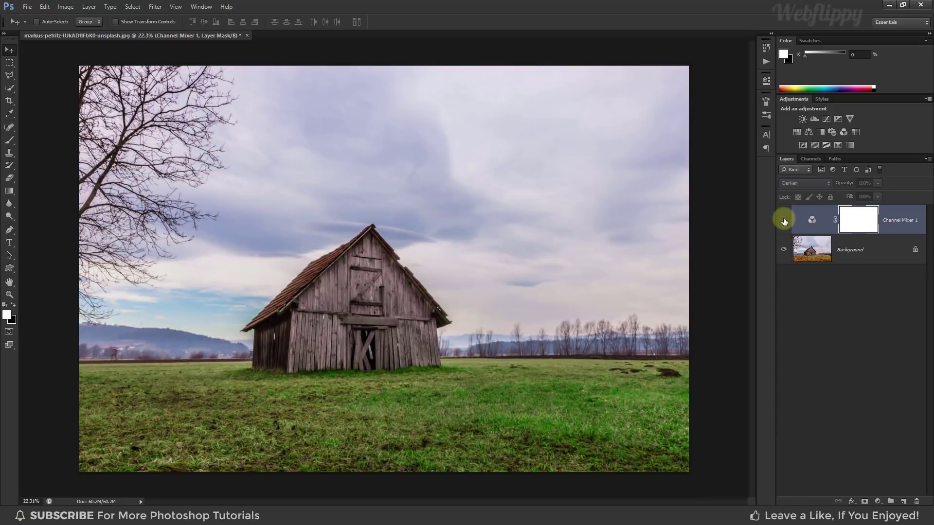
{"action": "left_click", "coordinate": [783, 221]}
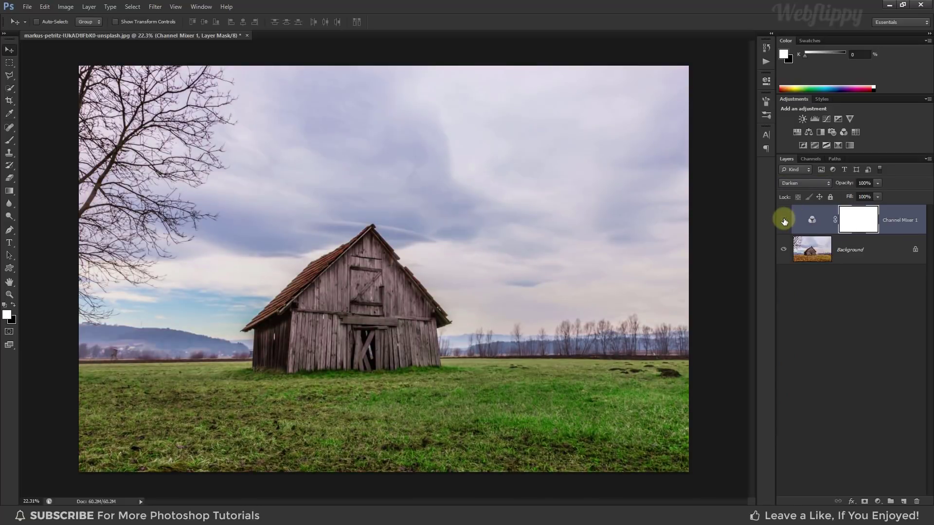
{"action": "left_click", "coordinate": [783, 221]}
{"action": "left_click", "coordinate": [783, 220]}
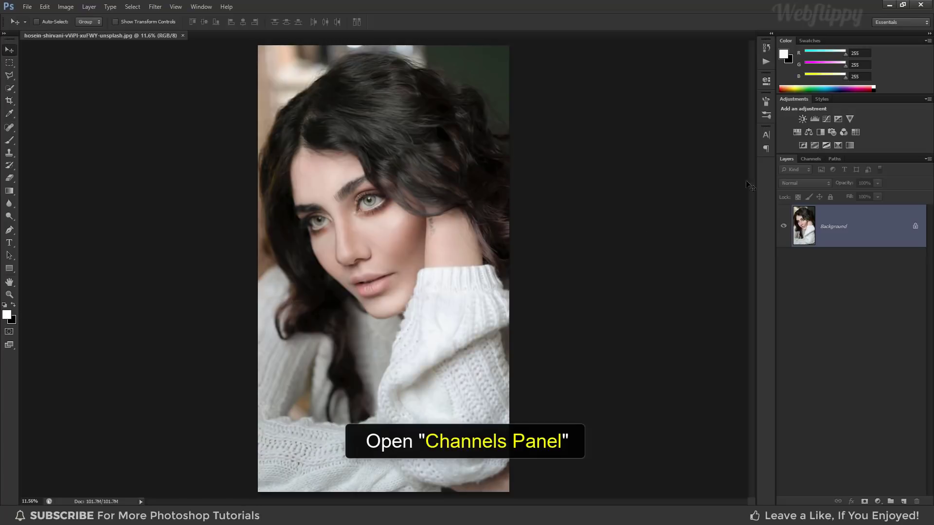
Load the portrait's composite RGB channel as a selection and return to the layer list
{"action": "left_click", "coordinate": [809, 159]}
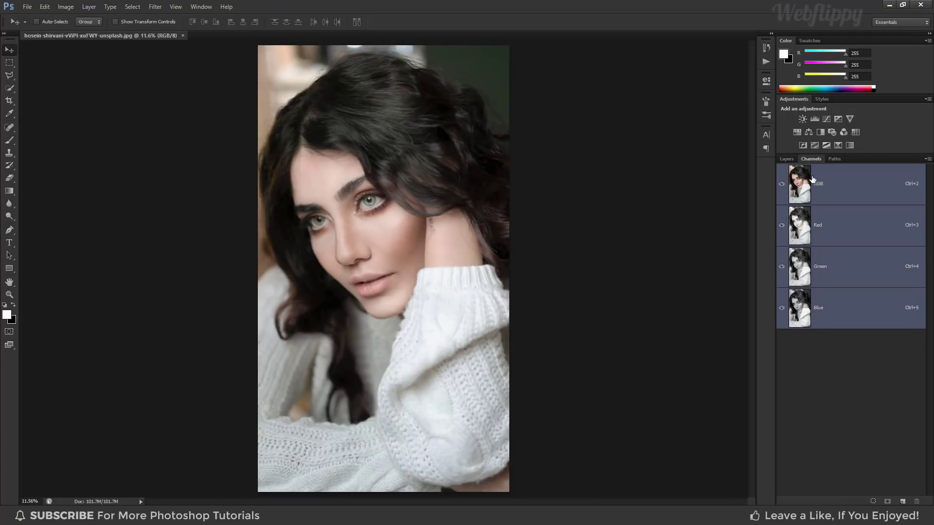
{"action": "left_click", "coordinate": [870, 498]}
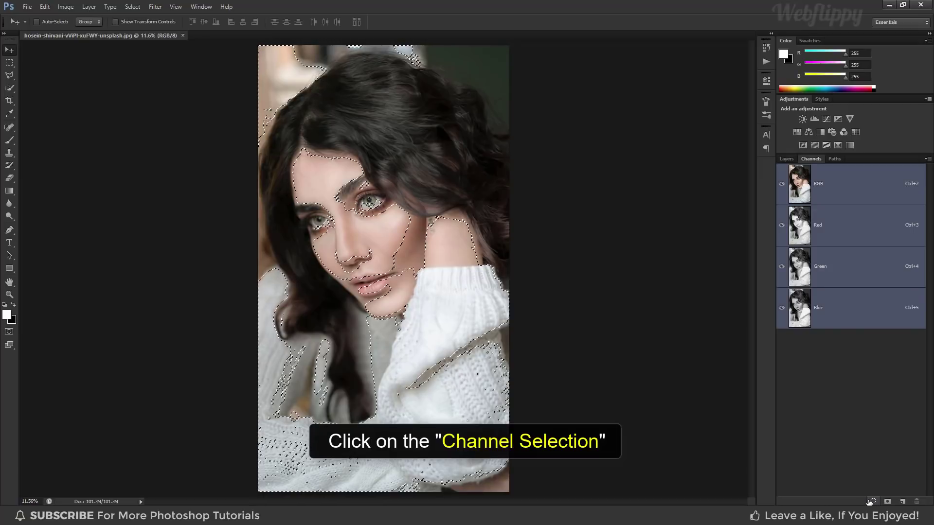
{"action": "left_click", "coordinate": [787, 159]}
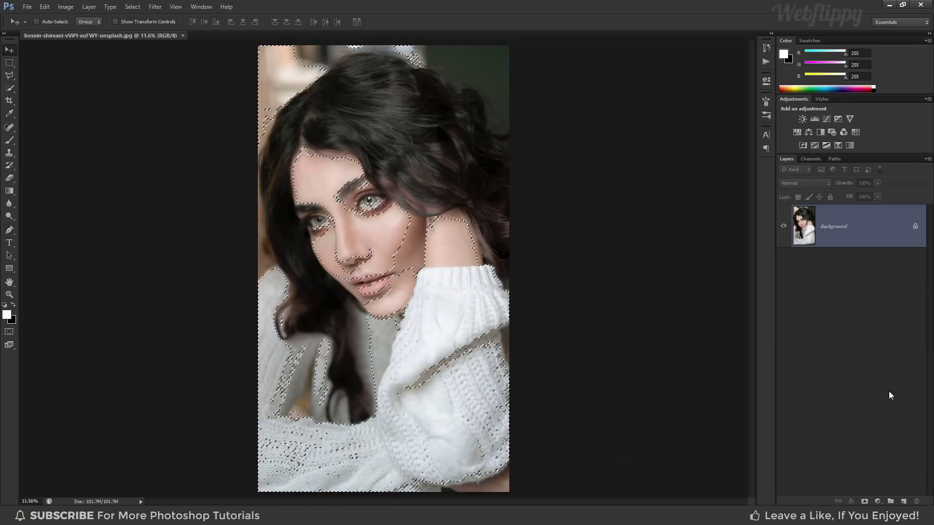
Add a Color Lookup adjustment layer masked by the selection, using the Crisp_Warm.look 3DLUT file
{"action": "left_click", "coordinate": [878, 501]}
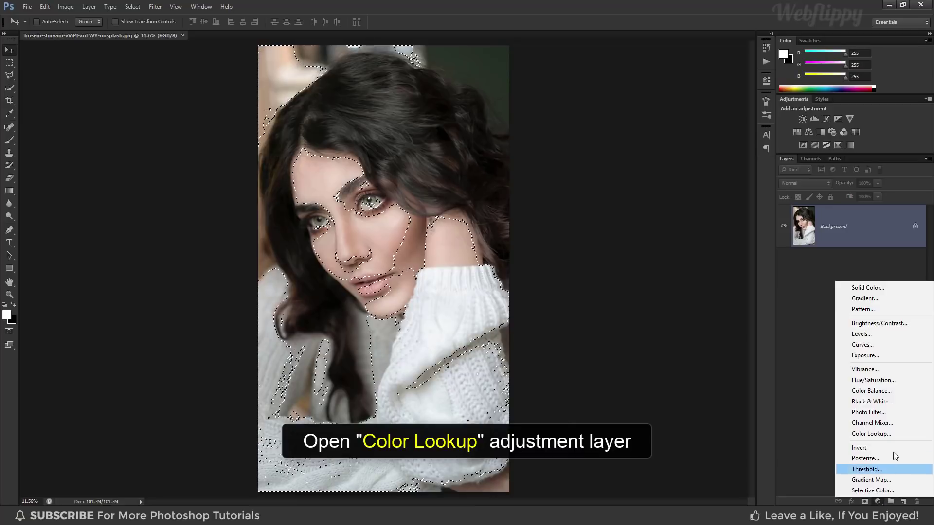
{"action": "left_click", "coordinate": [892, 437]}
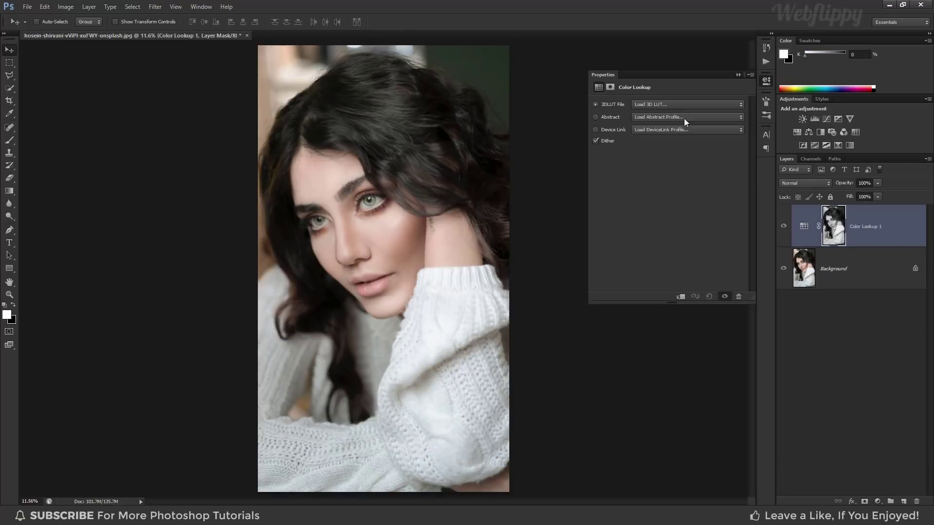
{"action": "left_click", "coordinate": [668, 103]}
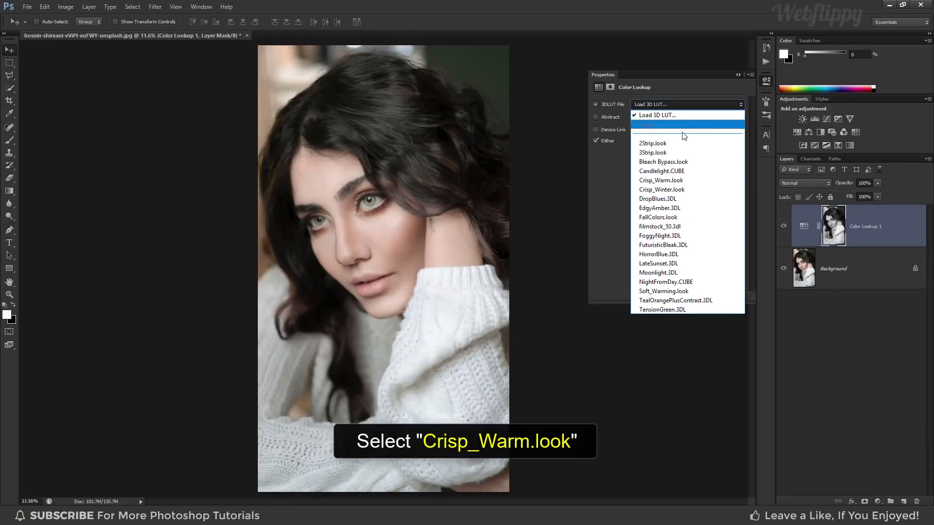
{"action": "left_click", "coordinate": [688, 181]}
{"action": "left_click", "coordinate": [737, 73]}
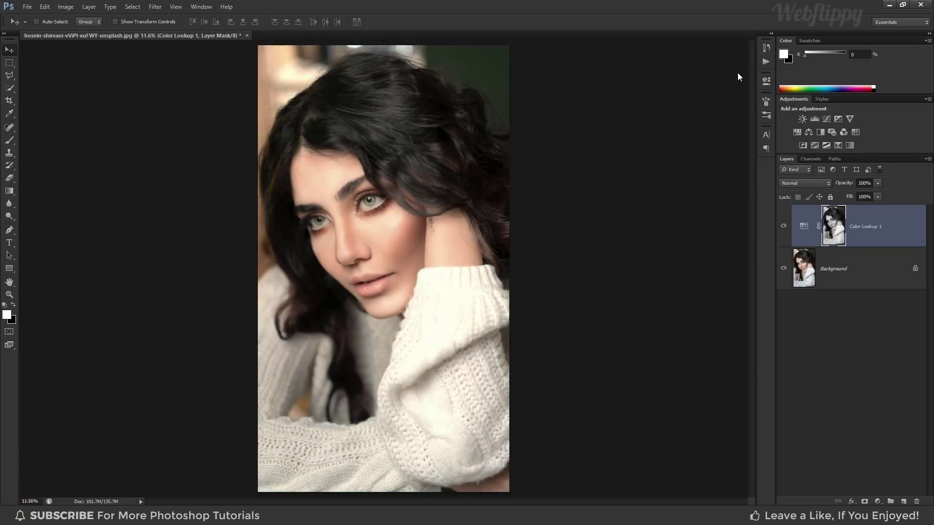
Hide and show the Color Lookup layer to compare the portrait before and after the warm grading
{"action": "left_click", "coordinate": [782, 228]}
{"action": "left_click", "coordinate": [782, 230]}
{"action": "left_click", "coordinate": [781, 231]}
{"action": "left_click", "coordinate": [782, 231]}
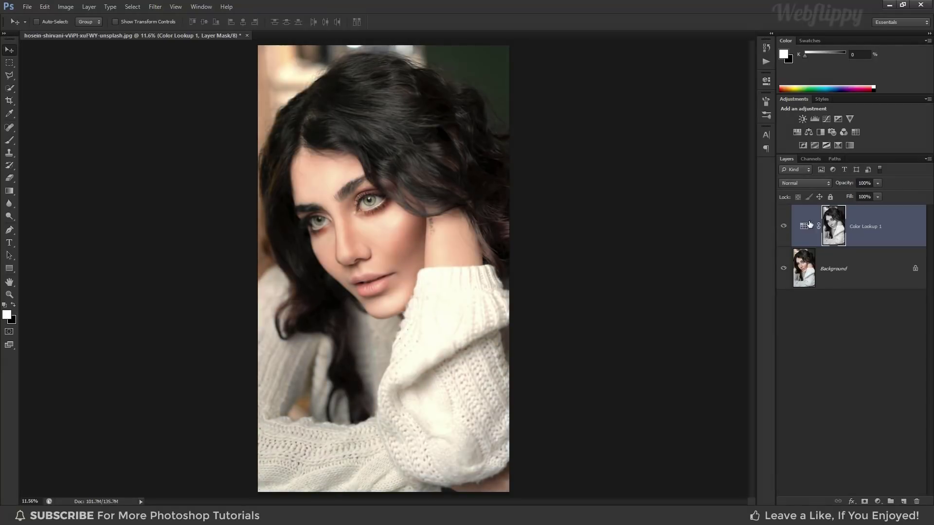
Try a reduced opacity of about 58% on the Color Lookup layer, restore it to 100%, and compare with the layer hidden
{"action": "left_click", "coordinate": [877, 184]}
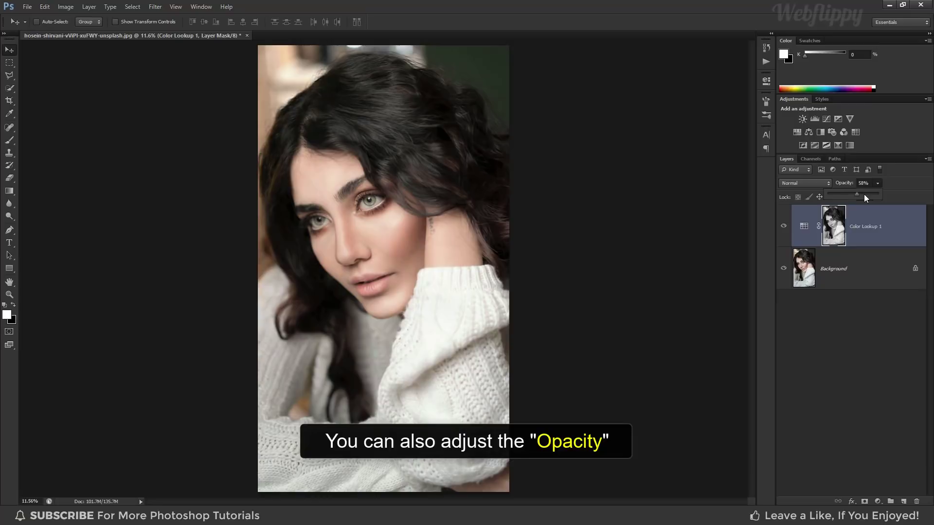
{"action": "left_click_drag", "start_coordinate": [871, 194], "coordinate": [875, 194]}
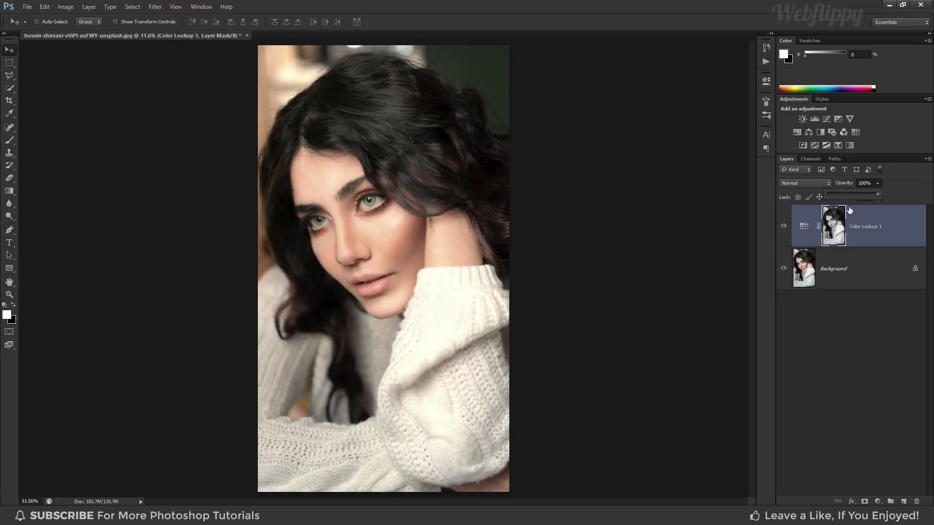
{"action": "left_click", "coordinate": [783, 225]}
{"action": "left_click", "coordinate": [783, 225]}
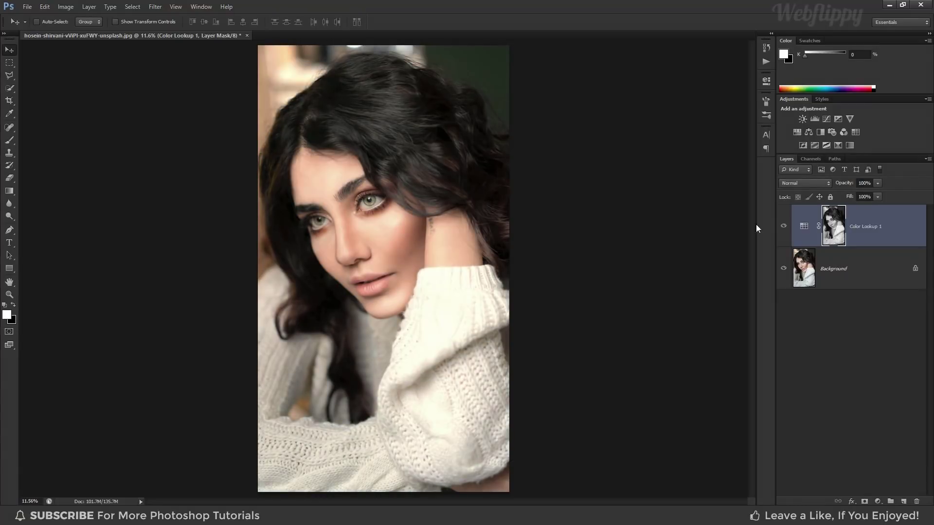